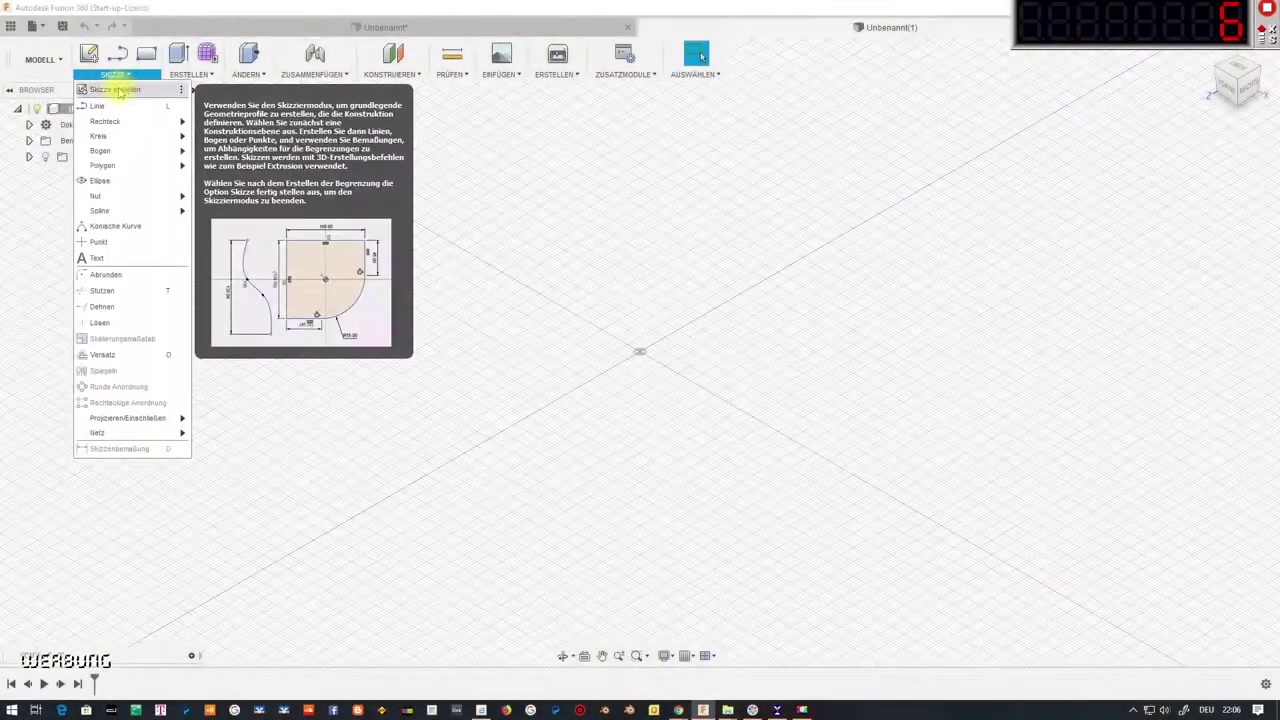
Start a sketch on an origin plane and draw the 7.6 base line and 10.1 upright line
{"action": "left_click", "coordinate": [109, 89]}
{"action": "left_click", "coordinate": [614, 346]}
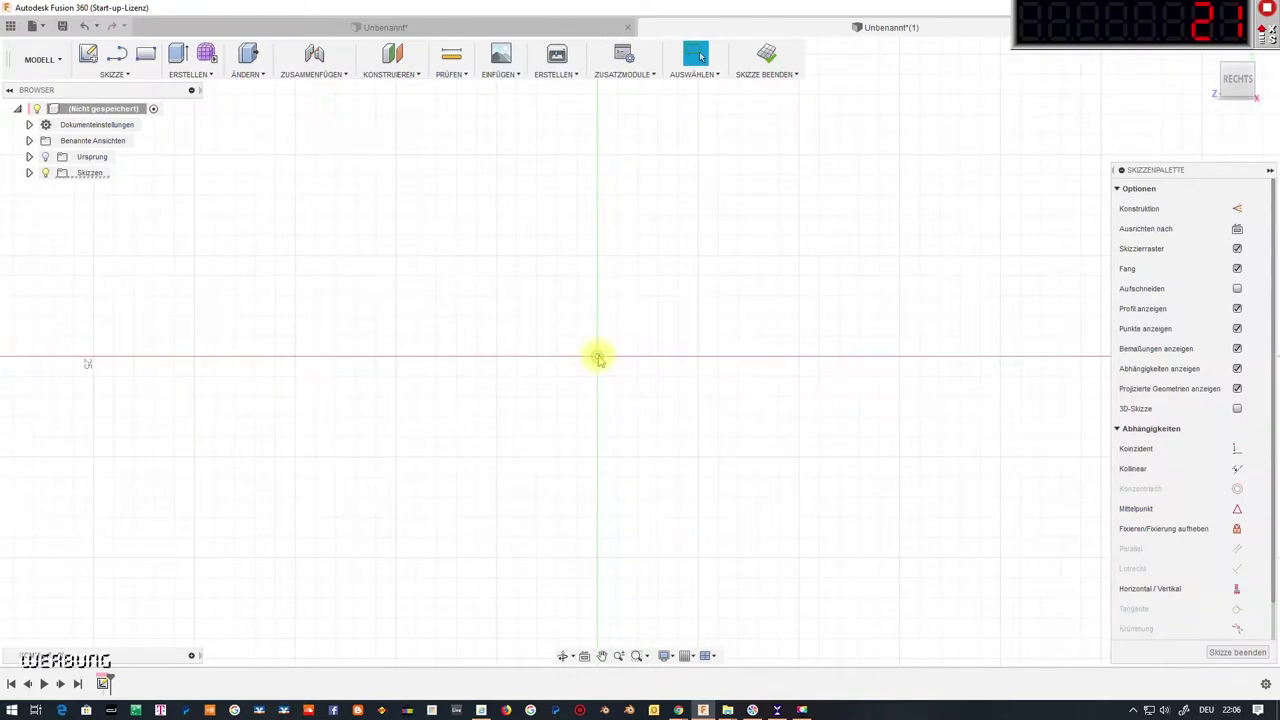
{"action": "right_click", "coordinate": [633, 358]}
{"action": "key", "text": "Escape"}
{"action": "key", "text": "l"}
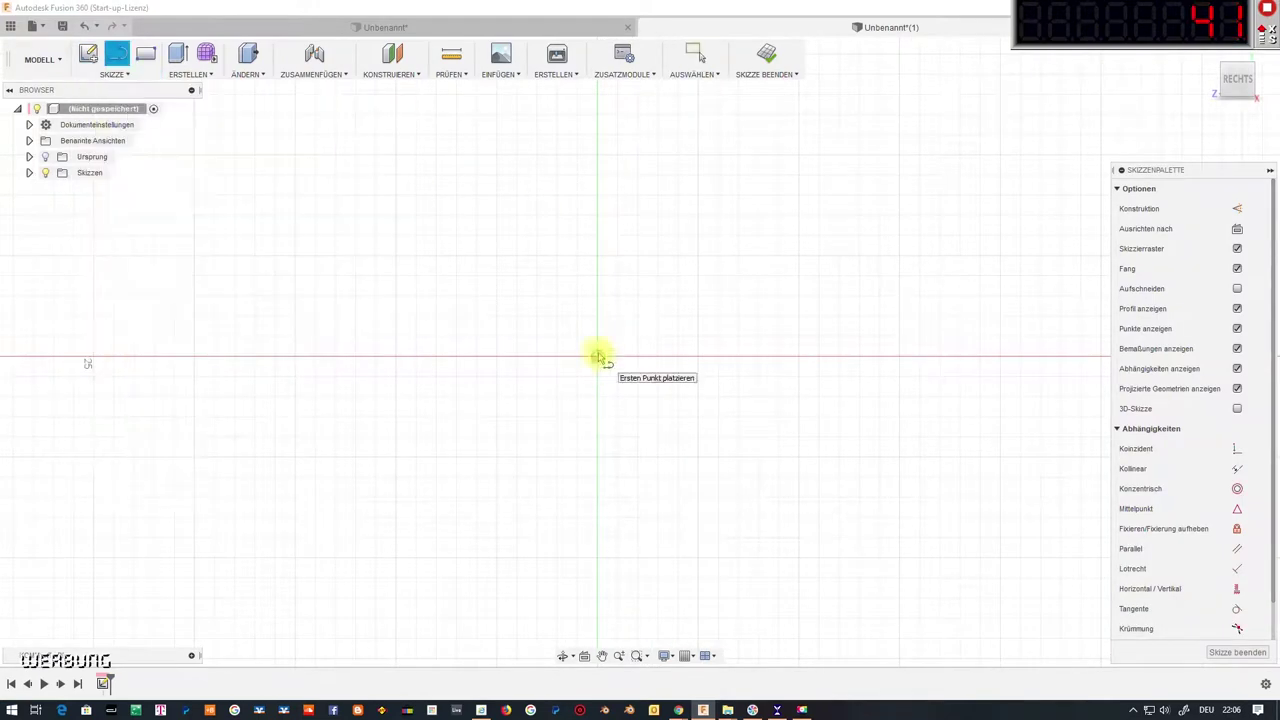
{"action": "left_click", "coordinate": [597, 357]}
{"action": "type", "text": "7.6"}
{"action": "key", "text": "Return"}
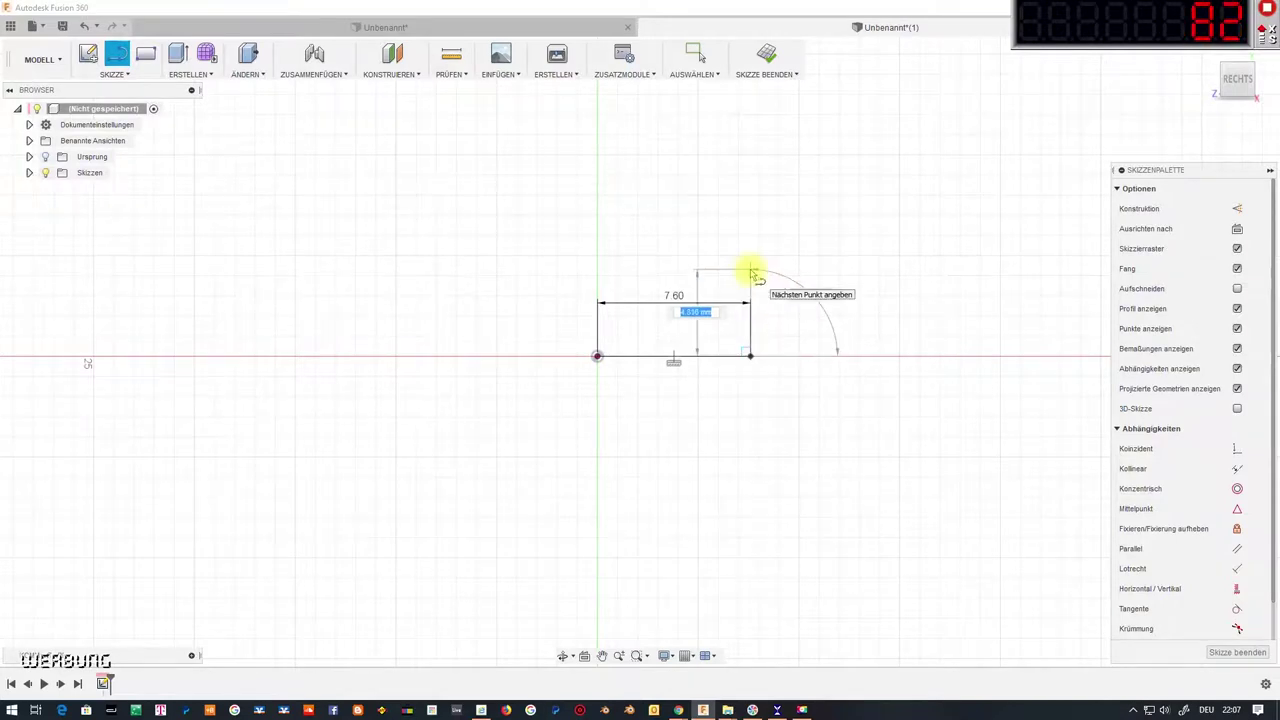
{"action": "type", "text": "10"}
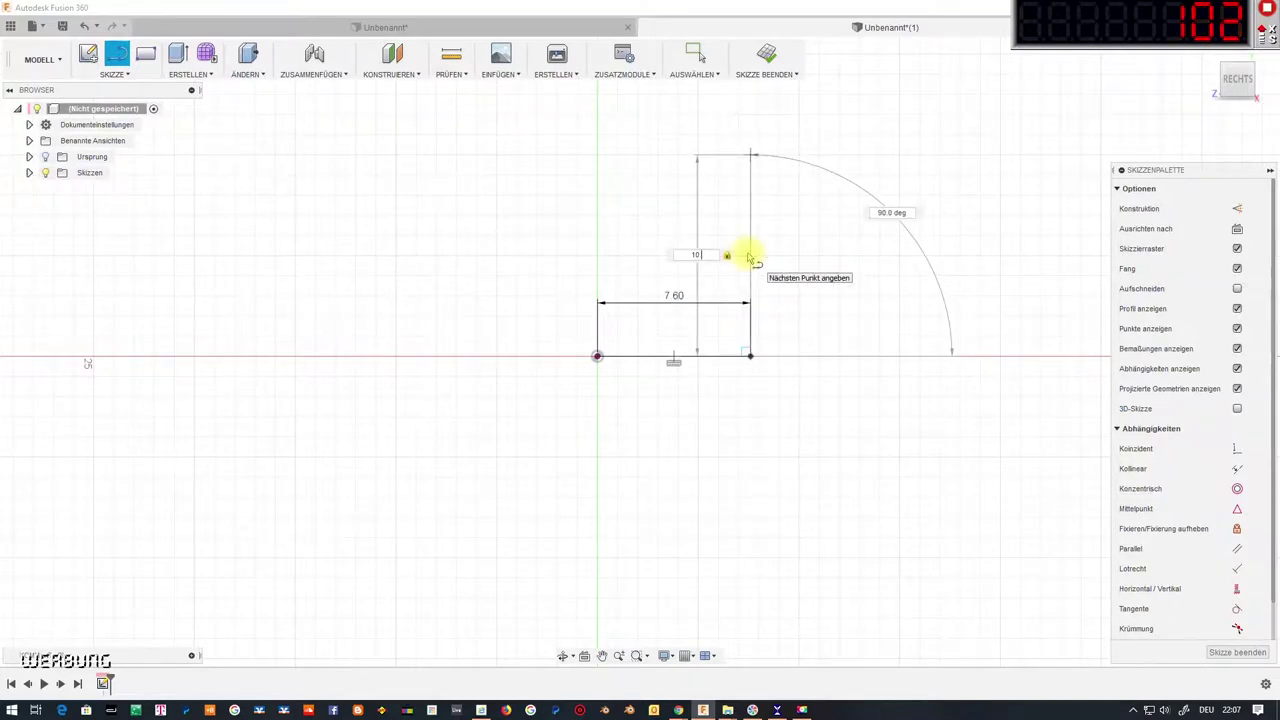
{"action": "type", "text": ".1"}
{"action": "key", "text": "Return"}
{"action": "key", "text": "Escape"}
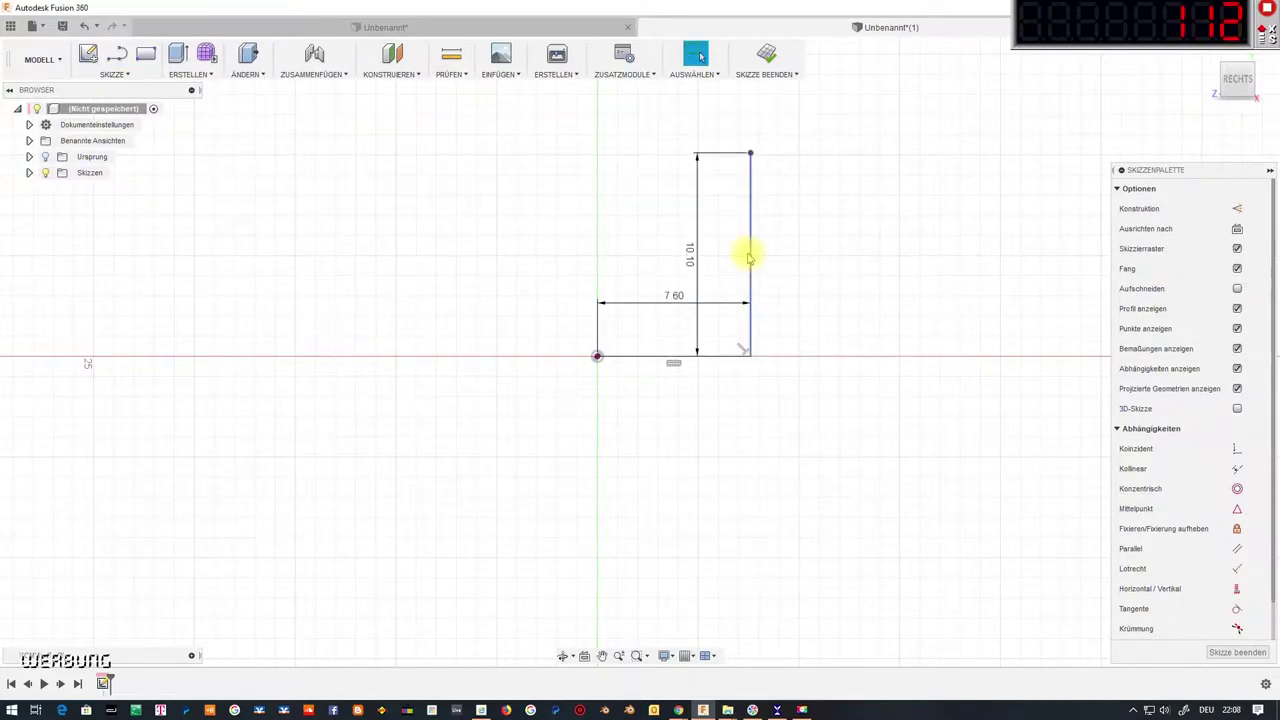
Draw the short diagonal step segment at the top-right of the profile
{"action": "key", "text": "l"}
{"action": "left_click", "coordinate": [750, 153]}
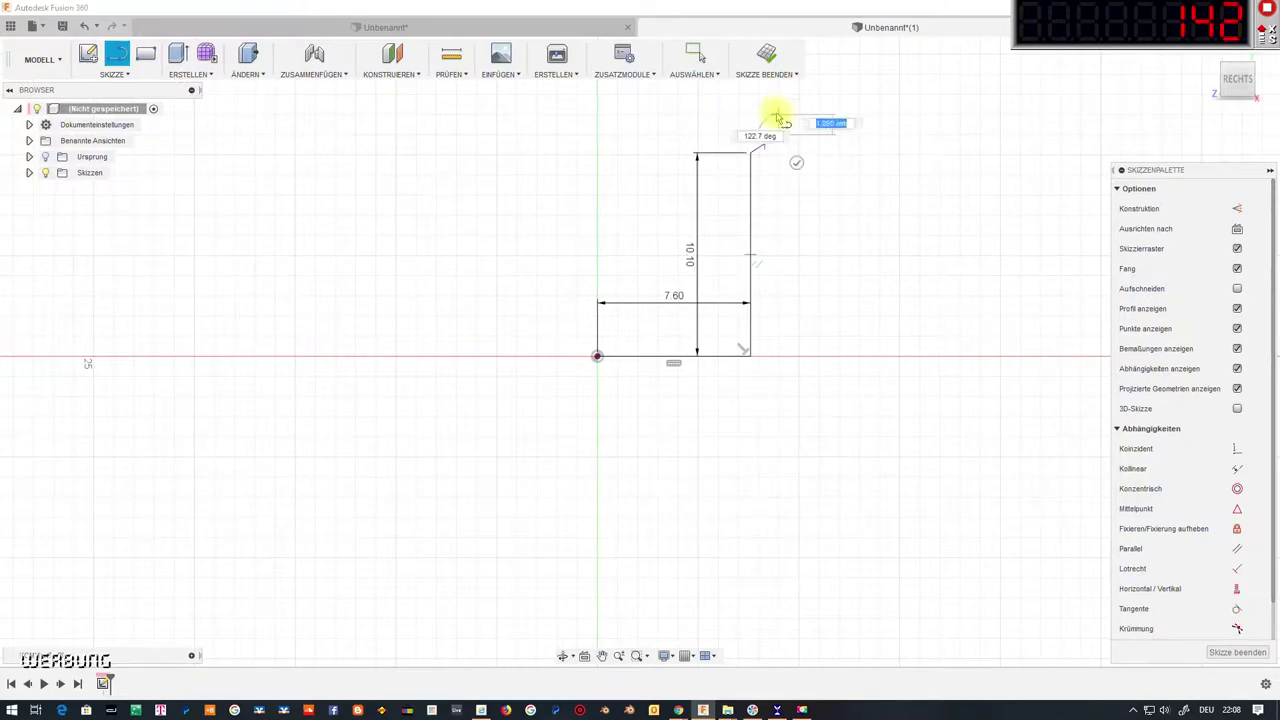
{"action": "left_click", "coordinate": [778, 133]}
{"action": "key", "text": "Escape"}
{"action": "scroll", "coordinate": [750, 207], "scroll_direction": "down", "scroll_amount": 1}
{"action": "key", "text": "l"}
{"action": "left_click", "coordinate": [717, 222]}
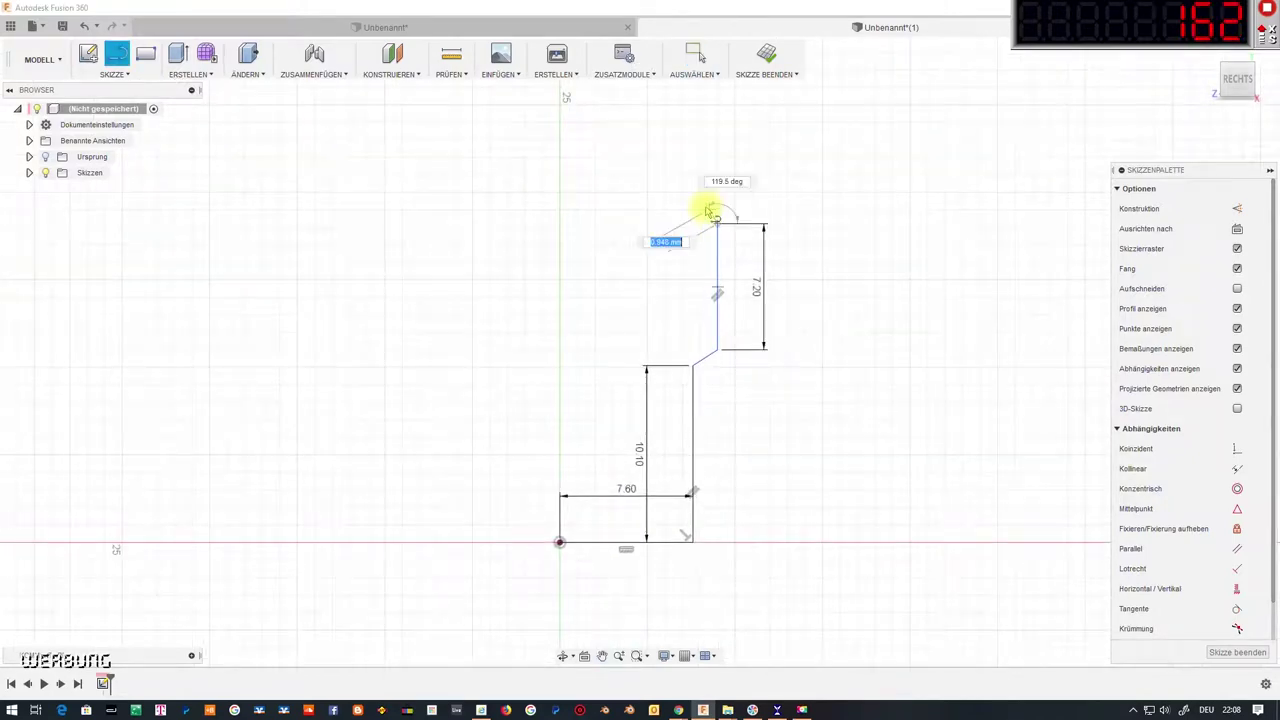
{"action": "key", "text": "Escape"}
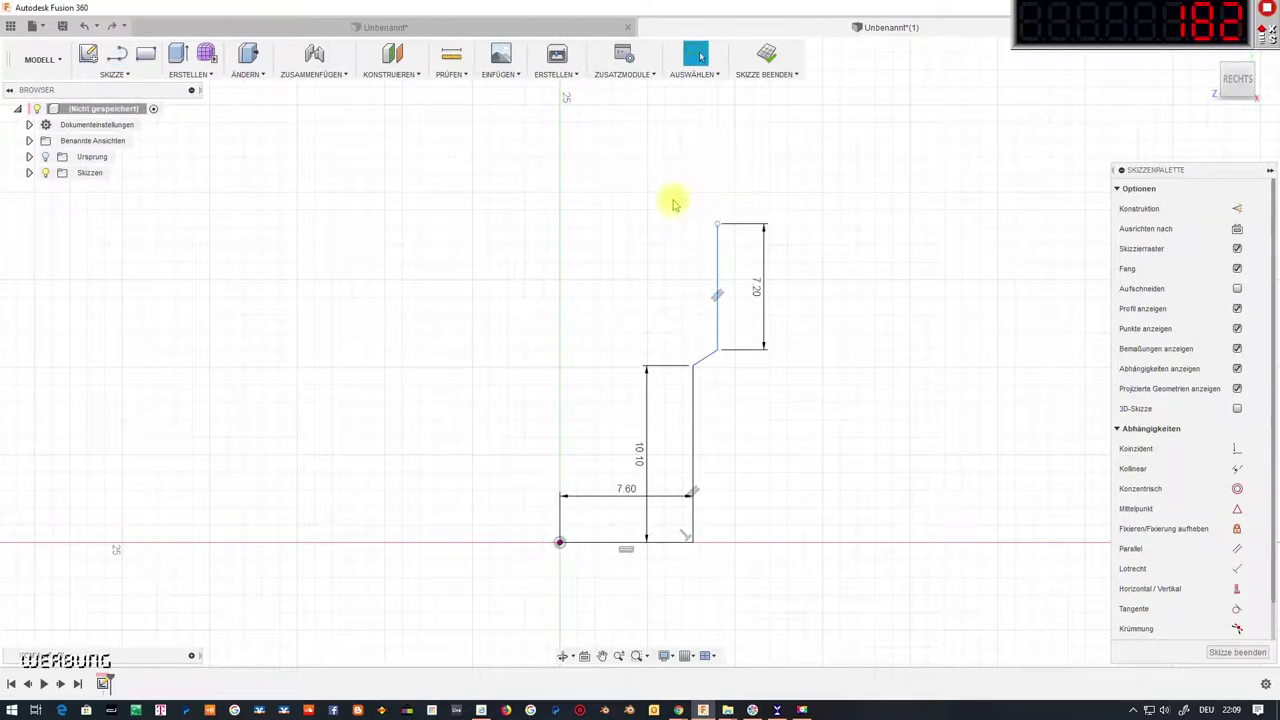
Draw the chamfer edge and top edge, closing the profile back at the origin
{"action": "key", "text": "l"}
{"action": "left_click", "coordinate": [717, 222]}
{"action": "left_click", "coordinate": [692, 193]}
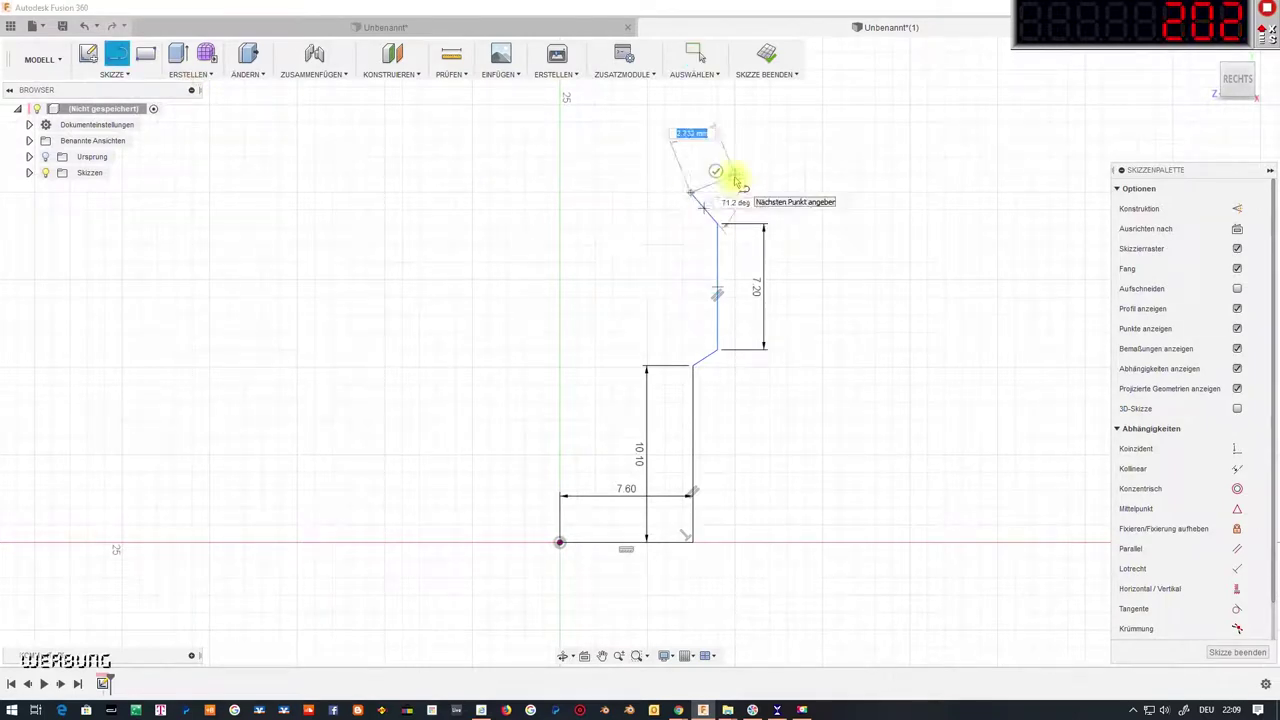
{"action": "left_click", "coordinate": [560, 193]}
{"action": "left_click", "coordinate": [560, 543]}
{"action": "key", "text": "Escape"}
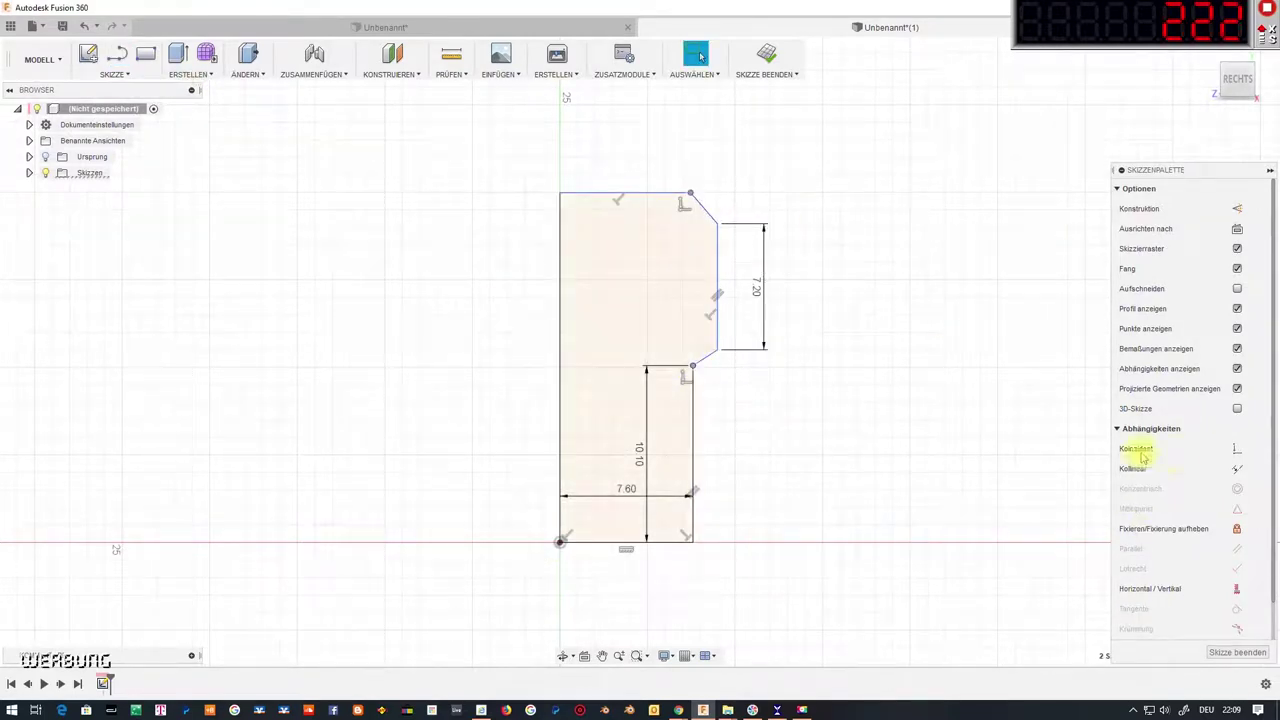
Dimension the profile's top edge, leaving the corner point in place
{"action": "key", "text": "d"}
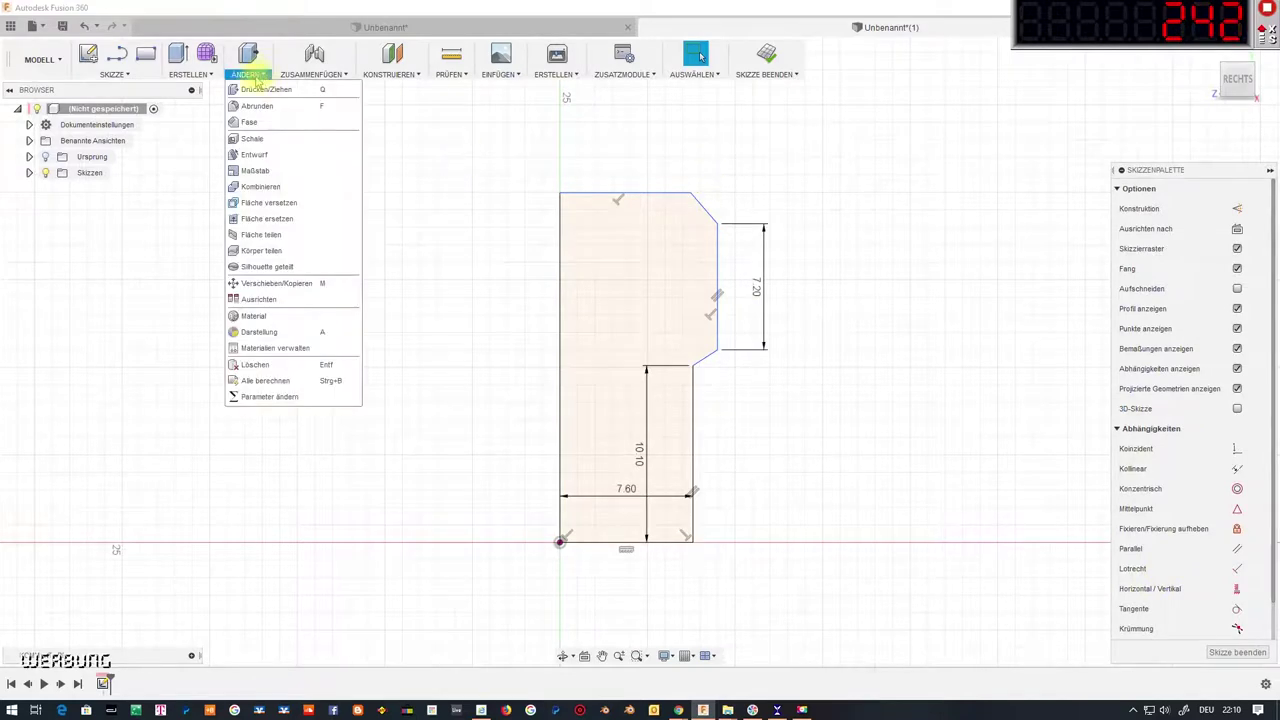
{"action": "left_click", "coordinate": [655, 194]}
{"action": "left_click", "coordinate": [655, 193]}
{"action": "key", "text": "Return"}
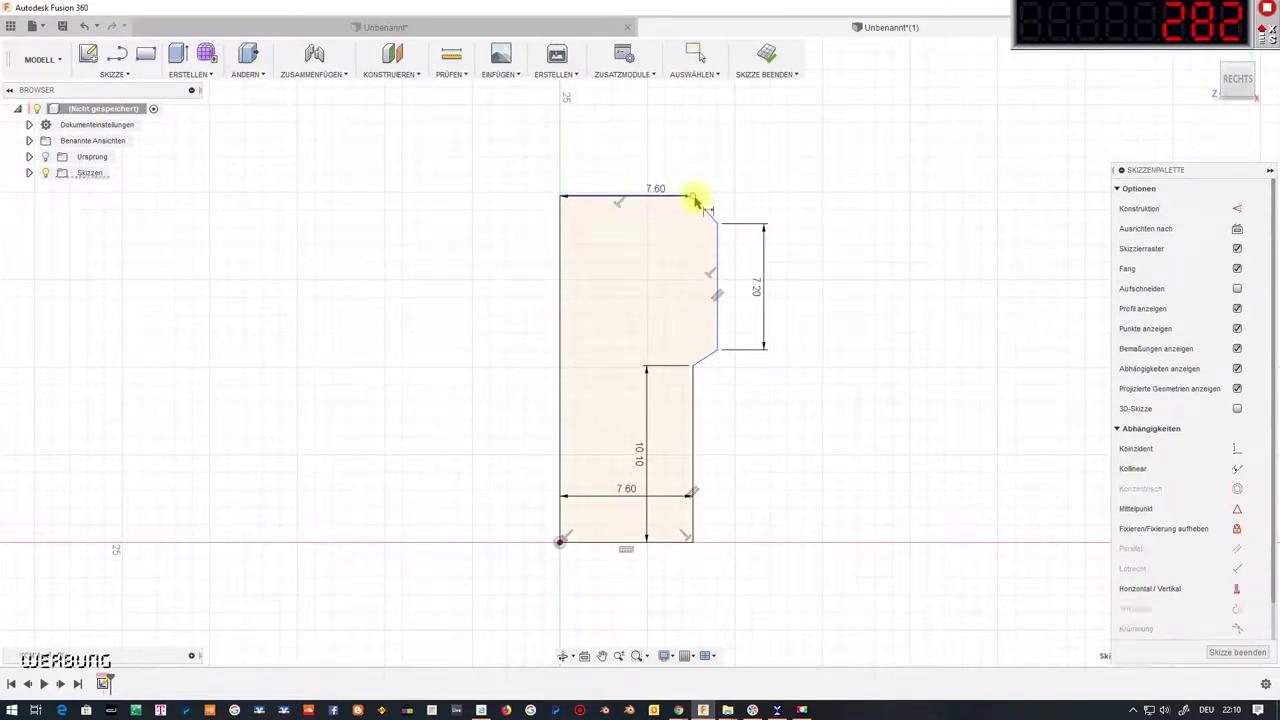
{"action": "key", "text": "Escape"}
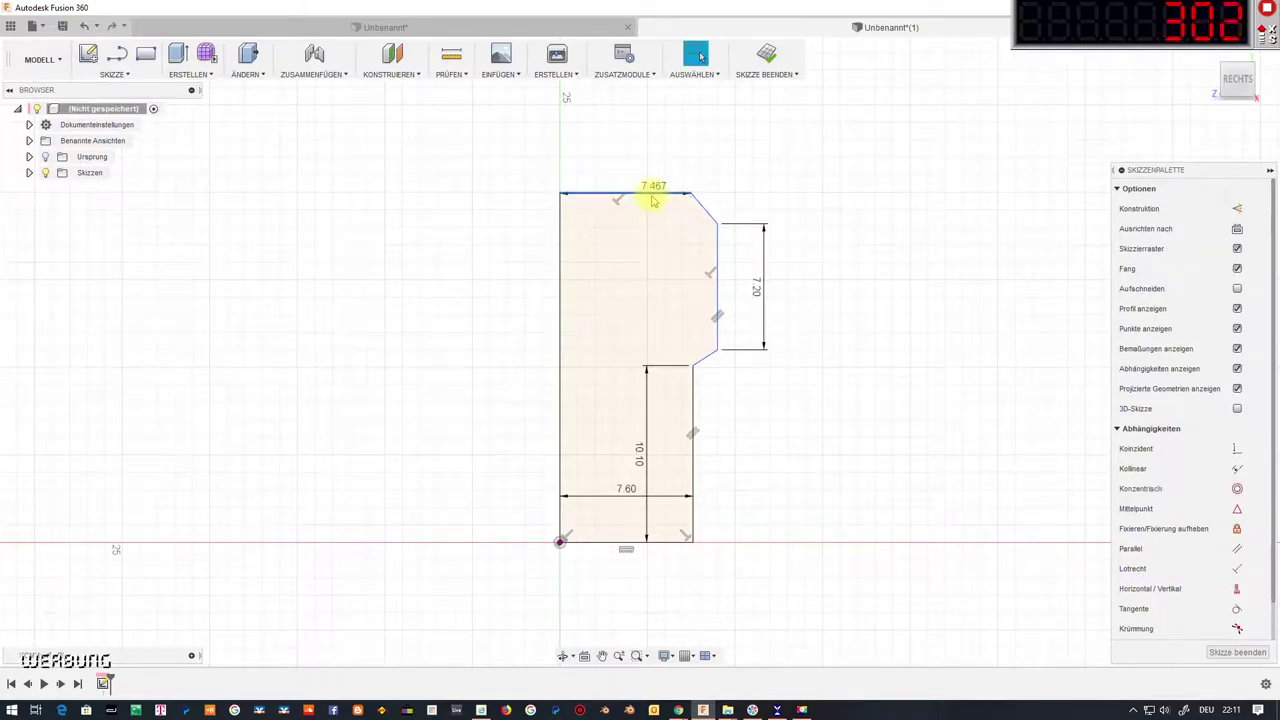
{"action": "right_click", "coordinate": [690, 193]}
{"action": "left_click", "coordinate": [737, 191]}
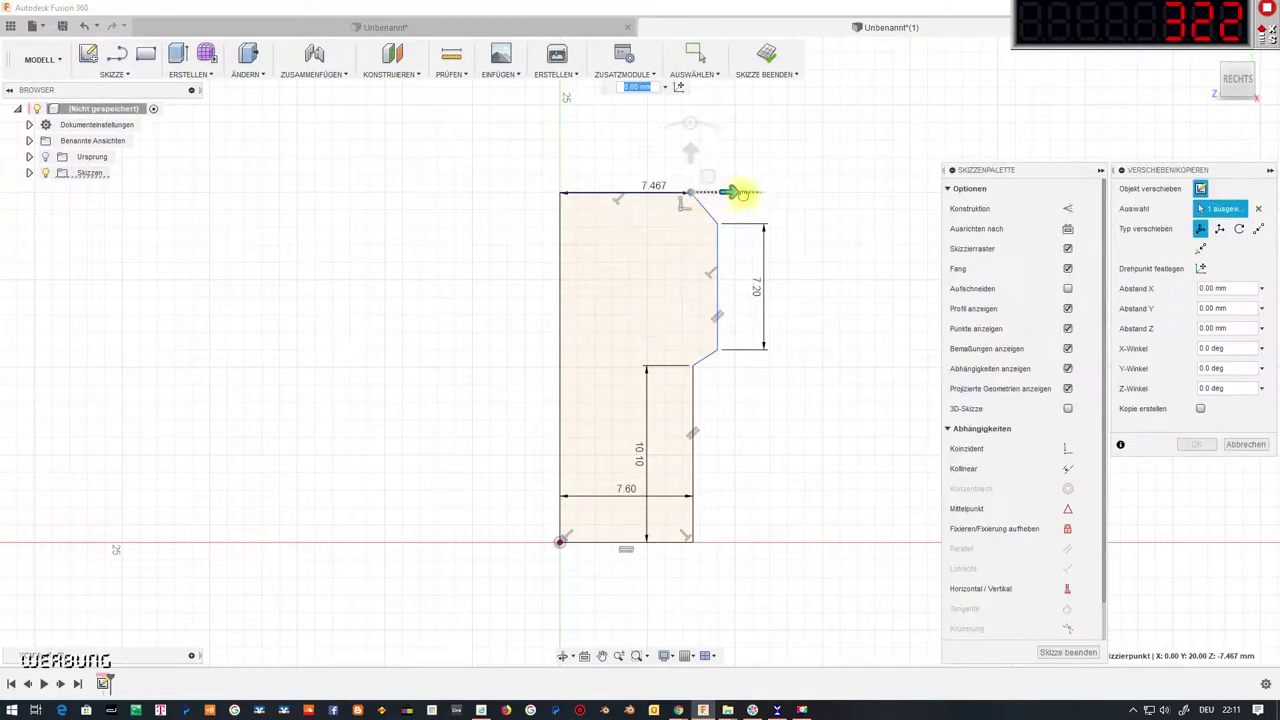
{"action": "key", "text": "Escape"}
Revolve the profile 350° around the vertical axis into a slotted solid sleeve
{"action": "left_click", "coordinate": [391, 65]}
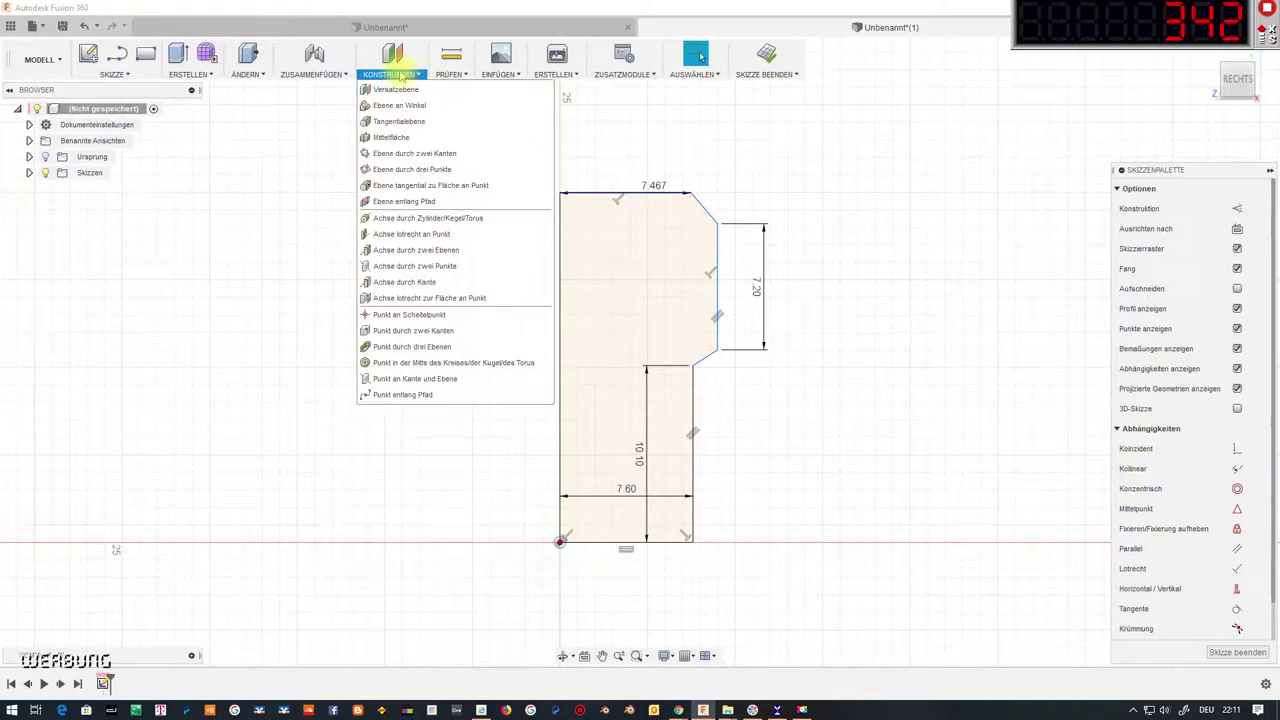
{"action": "left_click", "coordinate": [205, 143]}
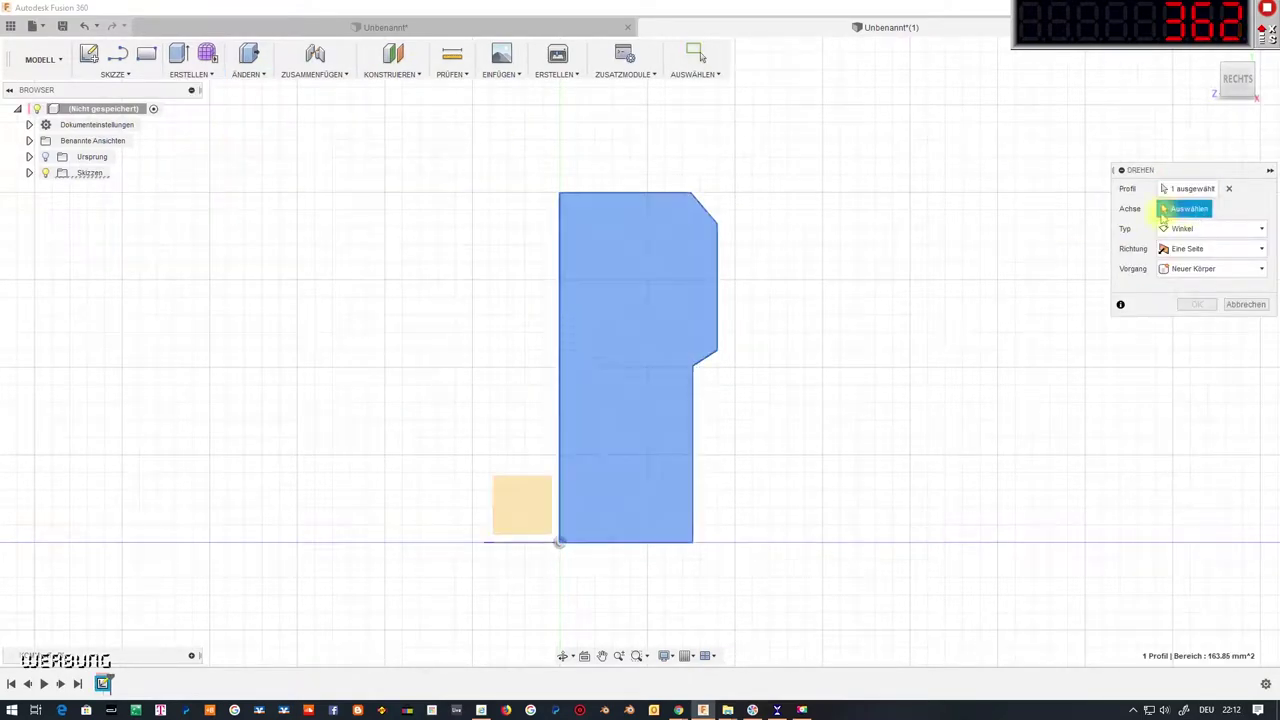
{"action": "left_click", "coordinate": [558, 490]}
{"action": "left_click", "coordinate": [1210, 248]}
{"action": "type", "text": "350"}
{"action": "left_click", "coordinate": [1204, 332]}
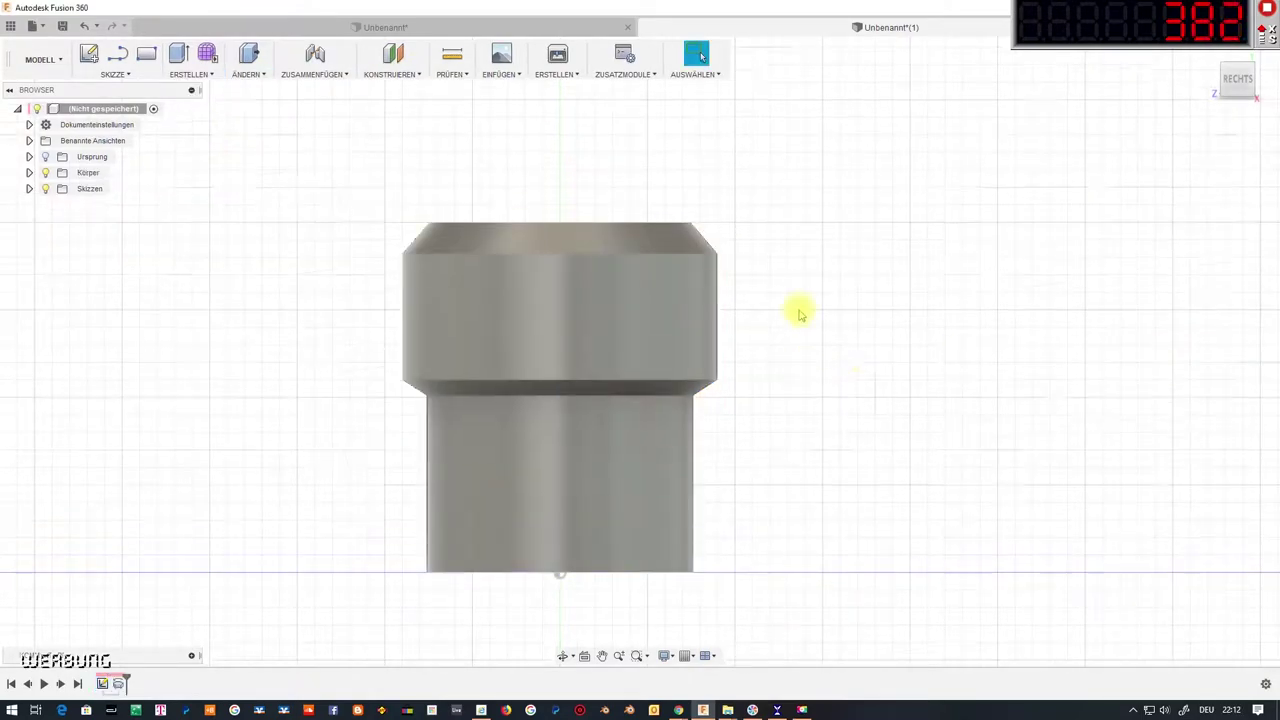
{"action": "middle_click_drag", "start_coordinate": [797, 309], "coordinate": [814, 388], "text": "shift"}
Hollow the sleeve with a cylindrical cut centred on its top face, 30 mm deep
{"action": "left_click", "coordinate": [191, 74]}
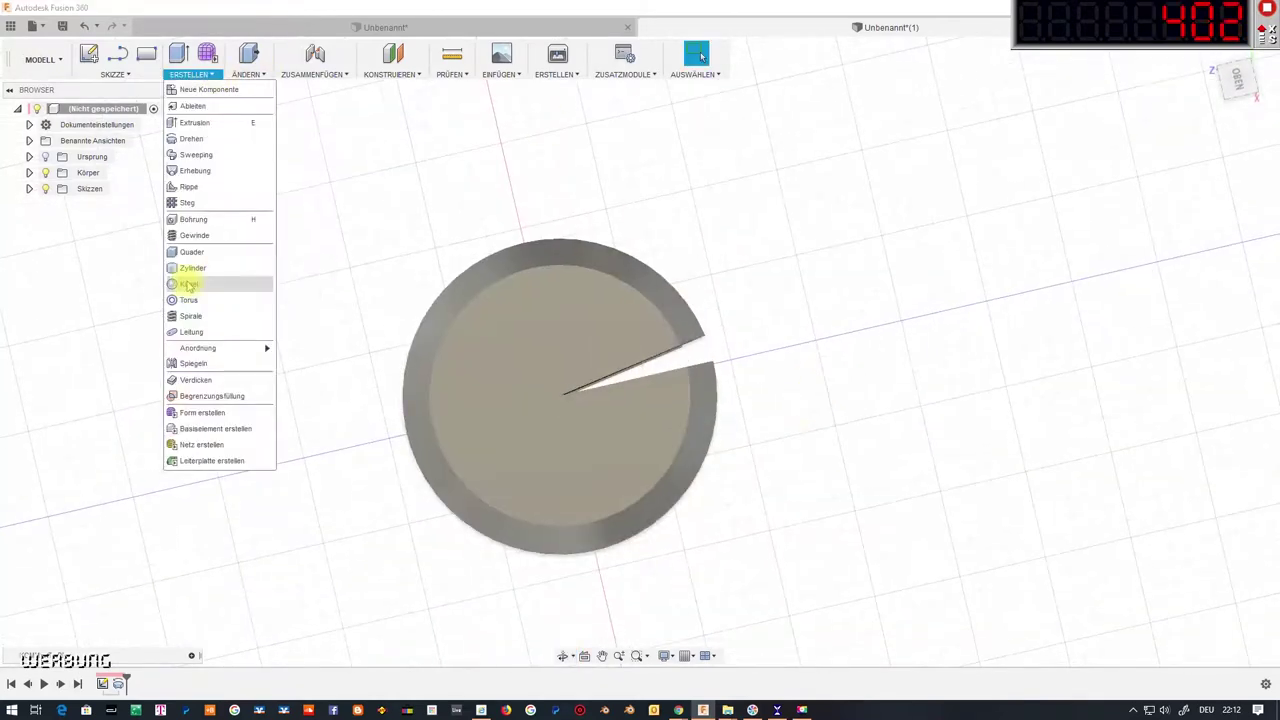
{"action": "left_click", "coordinate": [200, 283]}
{"action": "left_click", "coordinate": [561, 393]}
{"action": "left_click", "coordinate": [560, 395]}
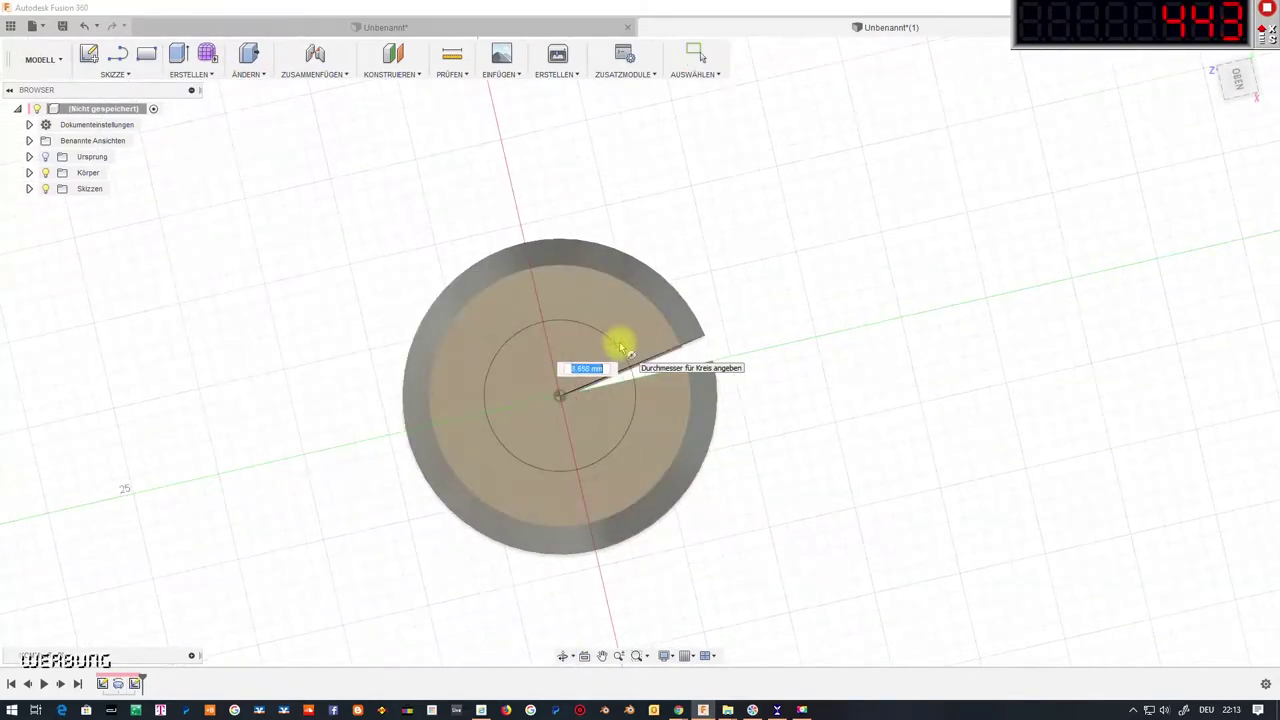
{"action": "type", "text": "30"}
{"action": "key", "text": "Return"}
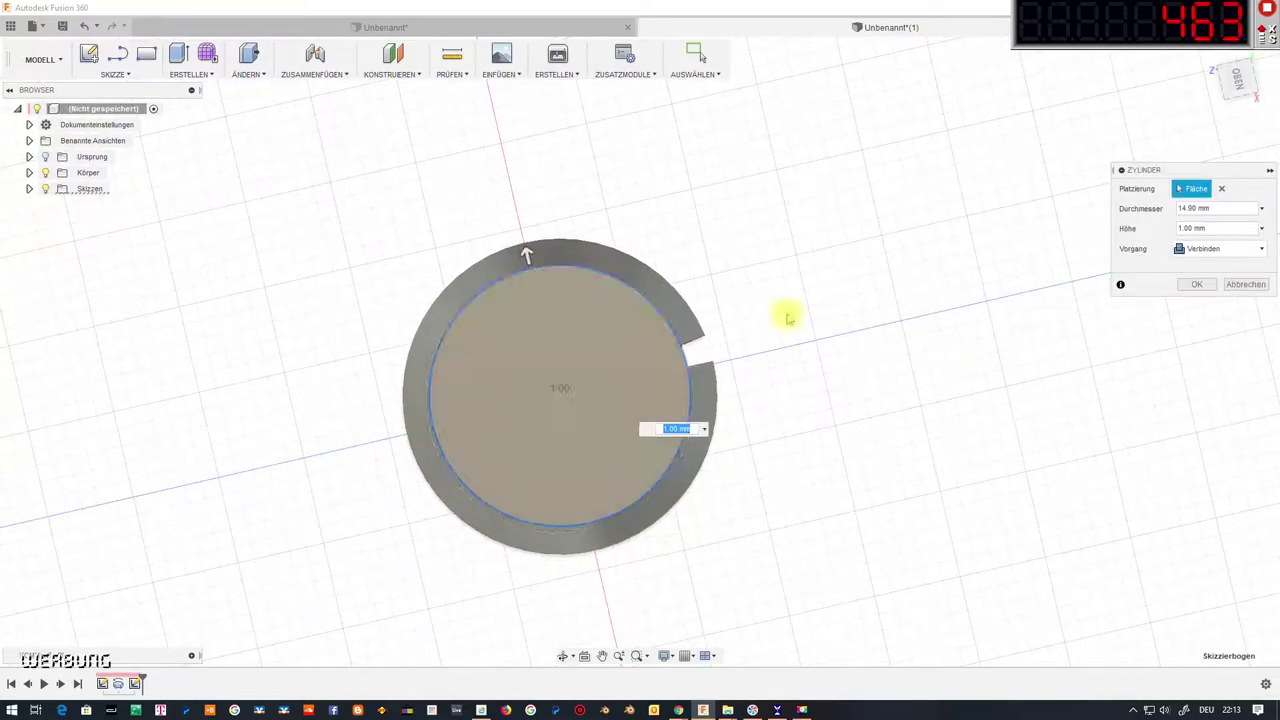
{"action": "key", "text": "Return"}
{"action": "middle_click_drag", "start_coordinate": [563, 366], "coordinate": [771, 289], "text": "shift"}
{"action": "scroll", "coordinate": [740, 320], "scroll_direction": "up", "scroll_amount": 8}
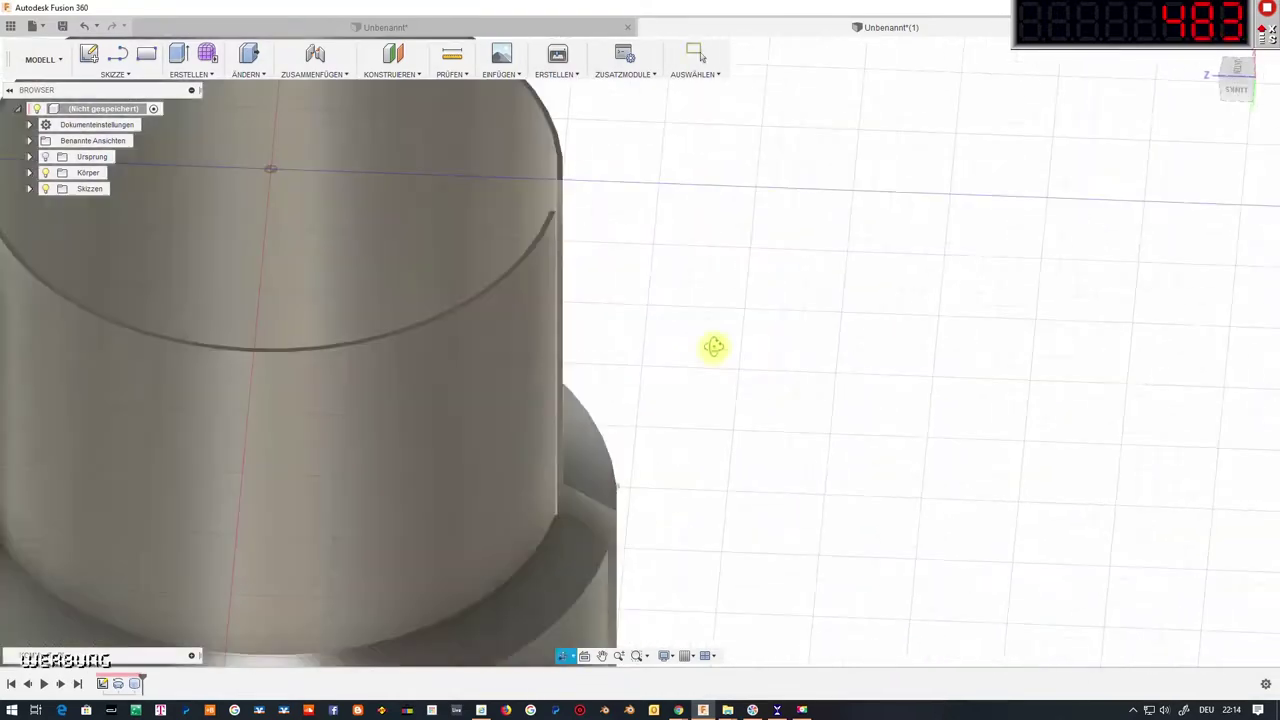
Orbit down into the ring and briefly reopen the bore cut feature
{"action": "left_click", "coordinate": [452, 57]}
{"action": "scroll", "coordinate": [585, 238], "scroll_direction": "down", "scroll_amount": 5}
{"action": "middle_click_drag", "start_coordinate": [637, 426], "coordinate": [943, 477], "text": "shift"}
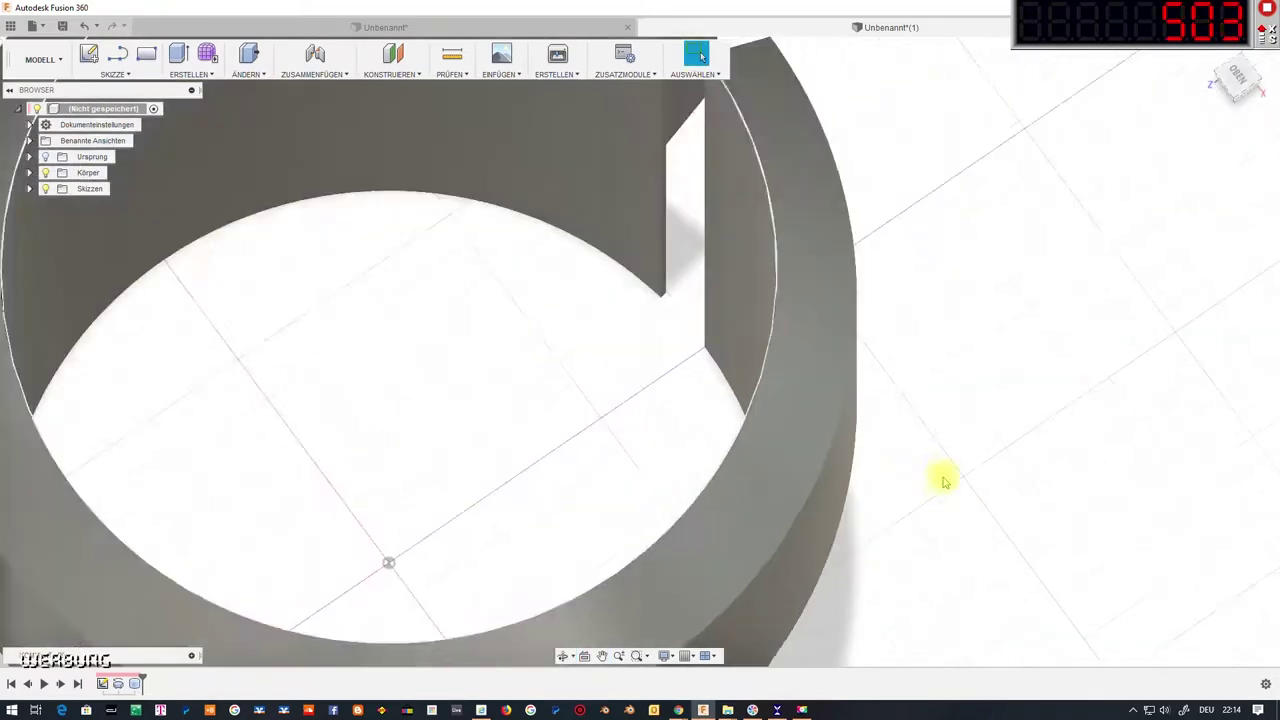
{"action": "scroll", "coordinate": [943, 477], "scroll_direction": "down", "scroll_amount": 3}
{"action": "double_click", "coordinate": [134, 683]}
{"action": "key", "text": "Escape"}
{"action": "middle_click_drag", "start_coordinate": [534, 206], "coordinate": [886, 371], "text": "shift"}
Measure across the wall gap and adjust the bore cut's diameter
{"action": "key", "text": "i"}
{"action": "left_click", "coordinate": [870, 388]}
{"action": "left_click", "coordinate": [860, 402]}
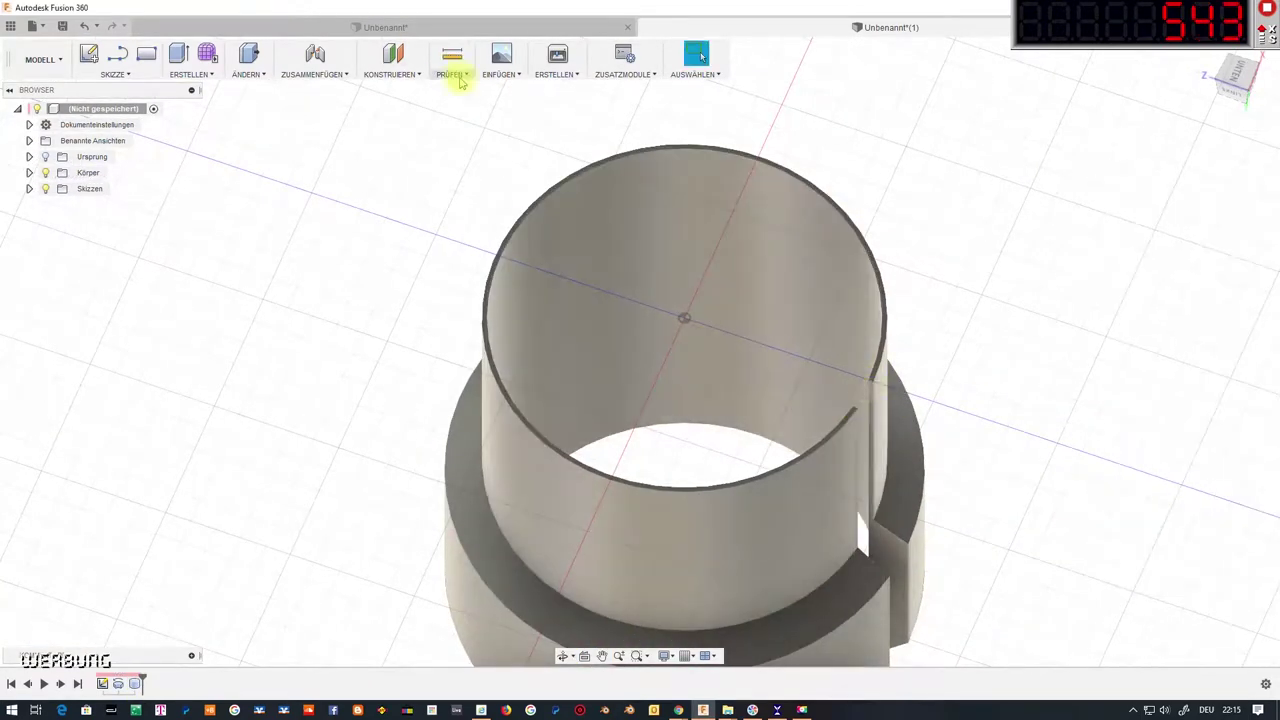
{"action": "key", "text": "Escape"}
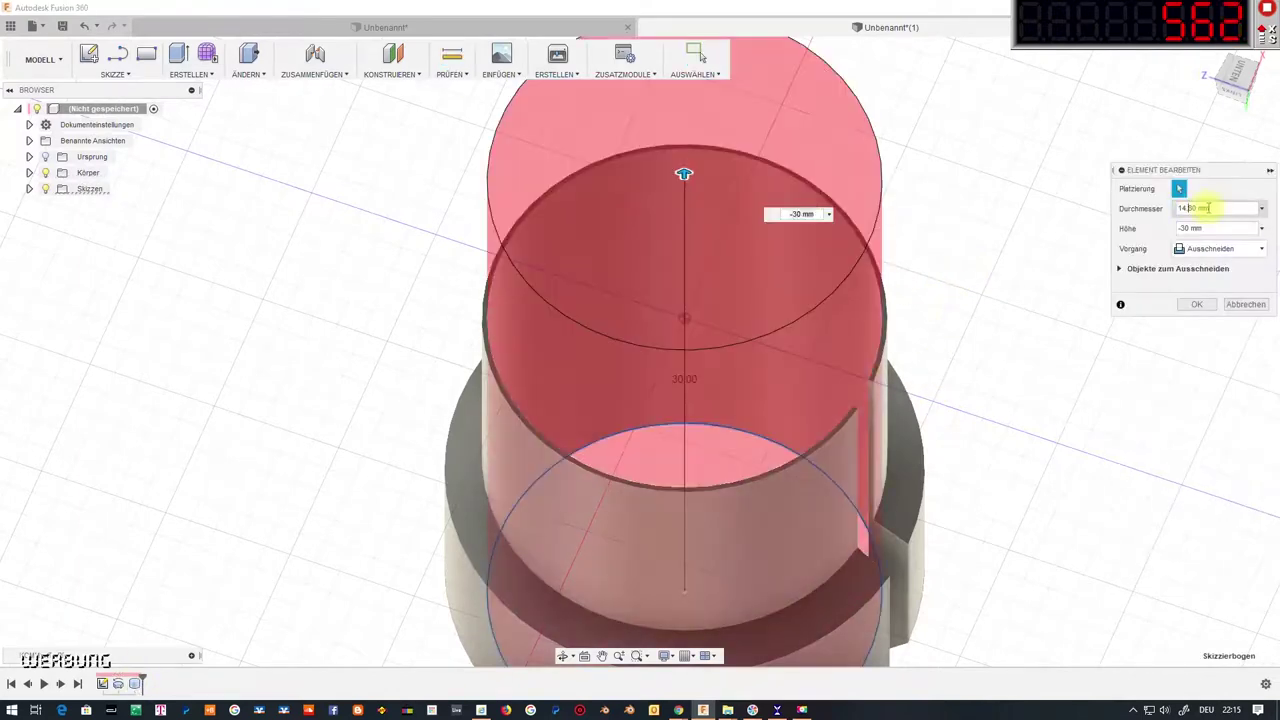
{"action": "key", "text": "Escape"}
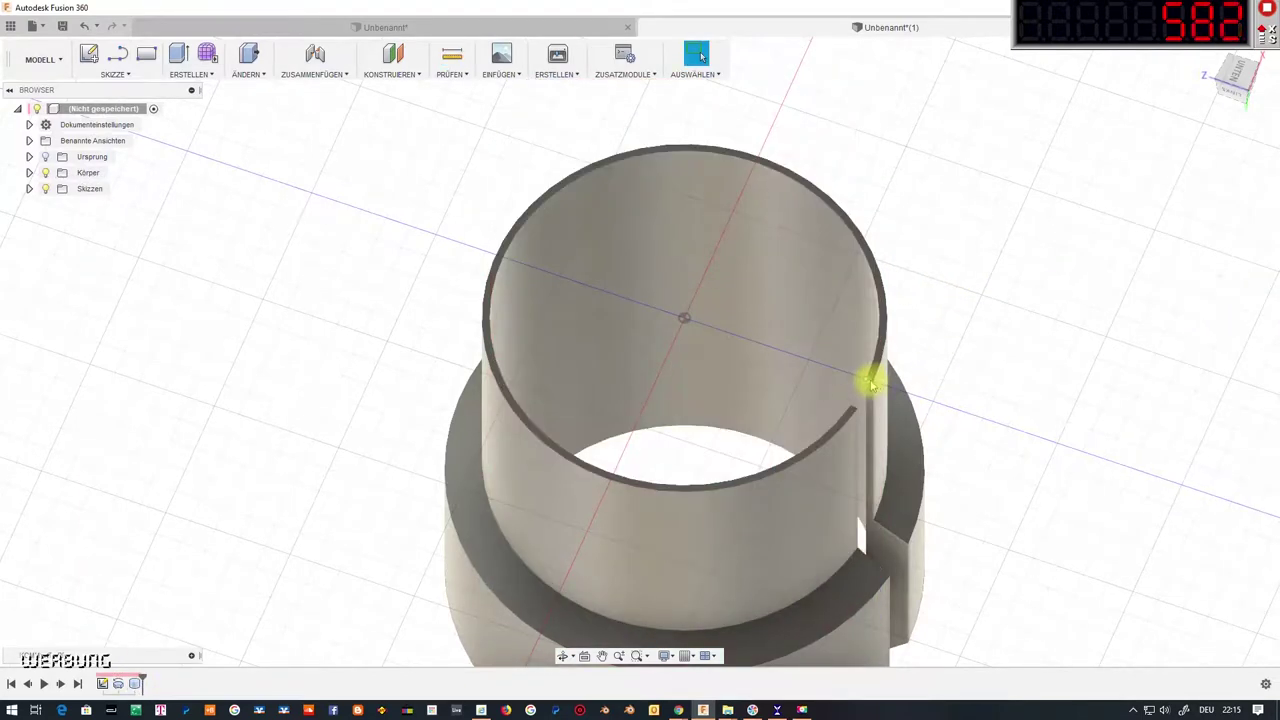
{"action": "key", "text": "i"}
{"action": "left_click", "coordinate": [870, 380]}
{"action": "key", "text": "Escape"}
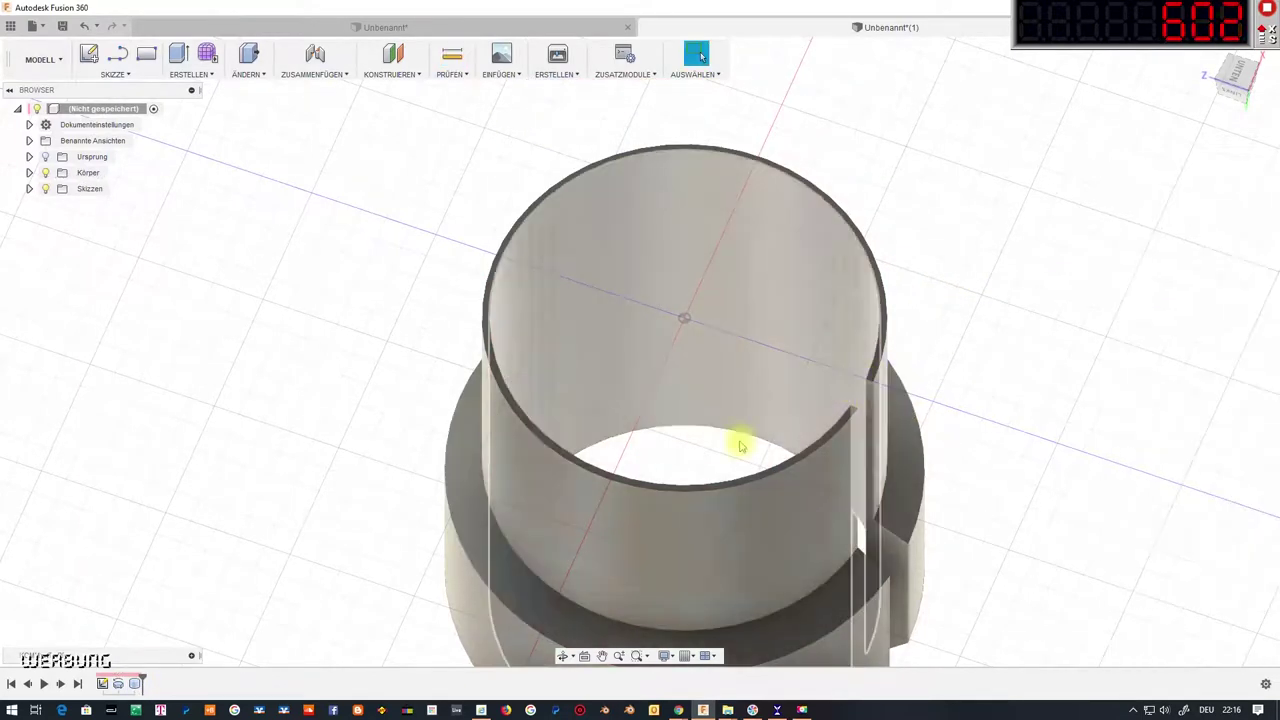
Re-confirm the bore cut, measure the wall at 0.40 mm, and view the ring from above
{"action": "double_click", "coordinate": [737, 443]}
{"action": "key", "text": "Escape"}
{"action": "key", "text": "Return"}
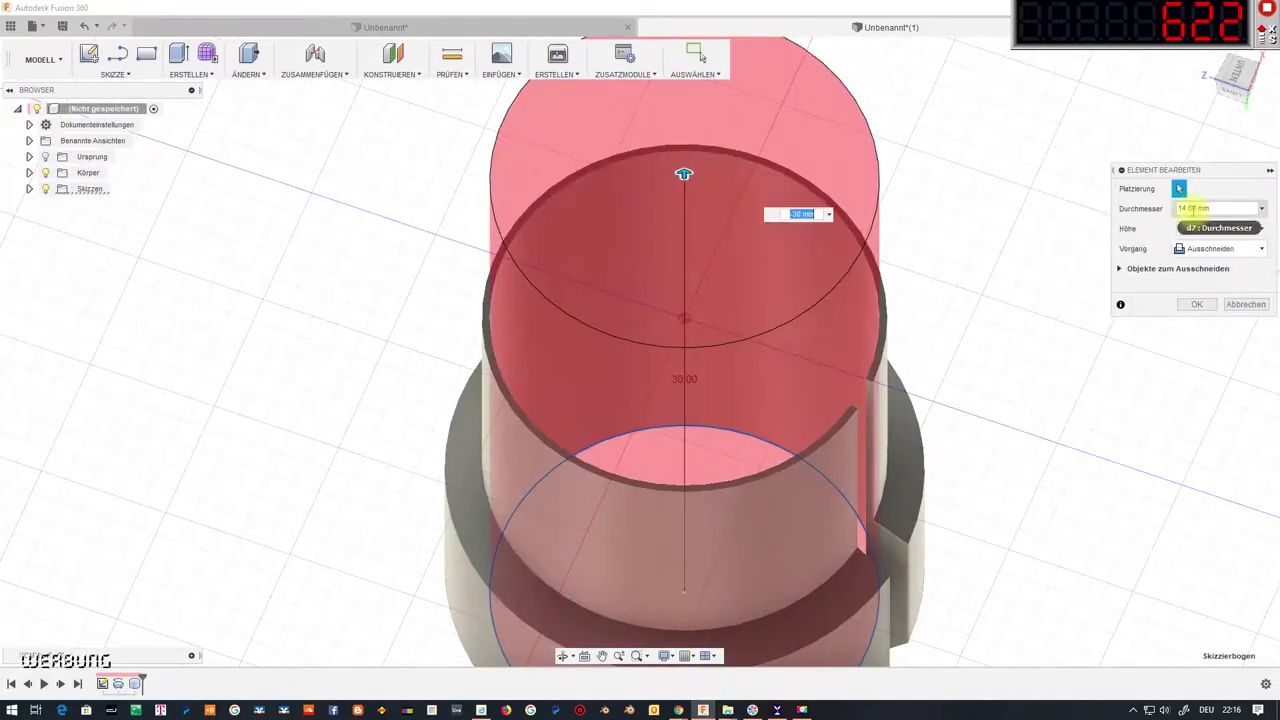
{"action": "key", "text": "Escape"}
{"action": "key", "text": "i"}
{"action": "left_click", "coordinate": [872, 376]}
{"action": "left_click", "coordinate": [858, 385]}
{"action": "key", "text": "Escape"}
{"action": "middle_click_drag", "start_coordinate": [858, 385], "coordinate": [554, 352], "text": "shift"}
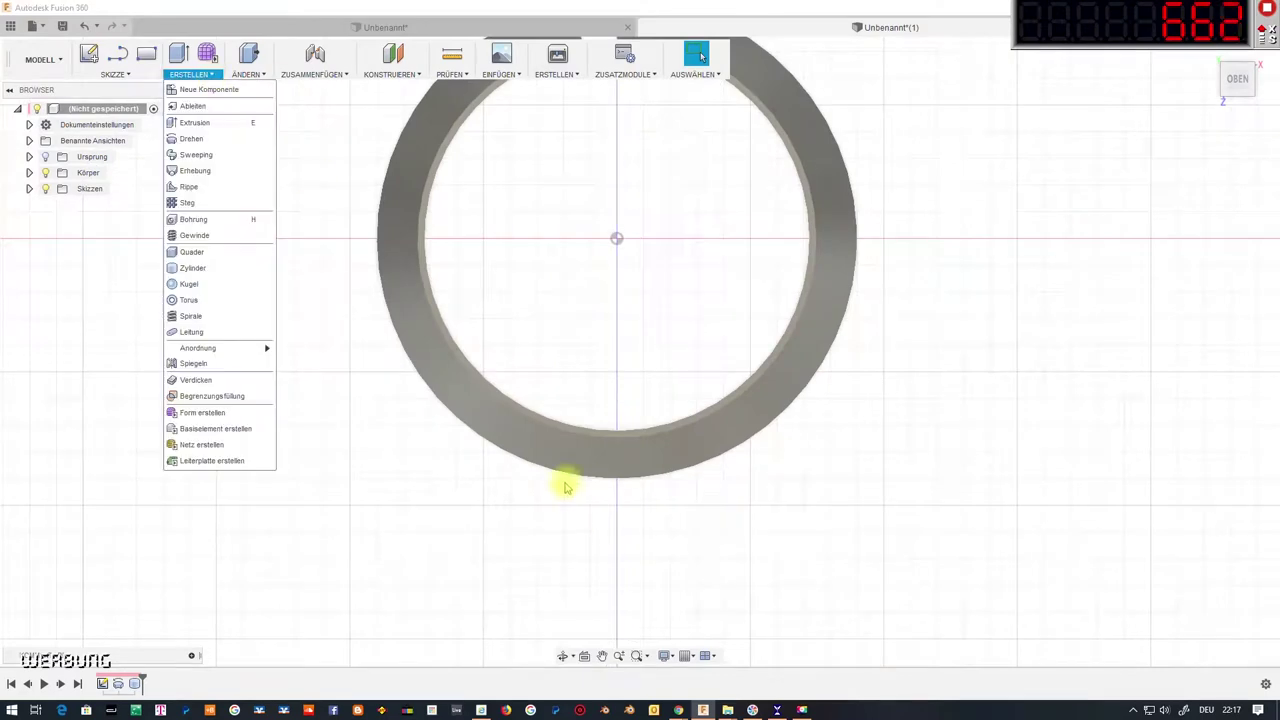
Sketch the notch rectangle on the ring's face
{"action": "key", "text": "l"}
{"action": "left_click", "coordinate": [565, 480]}
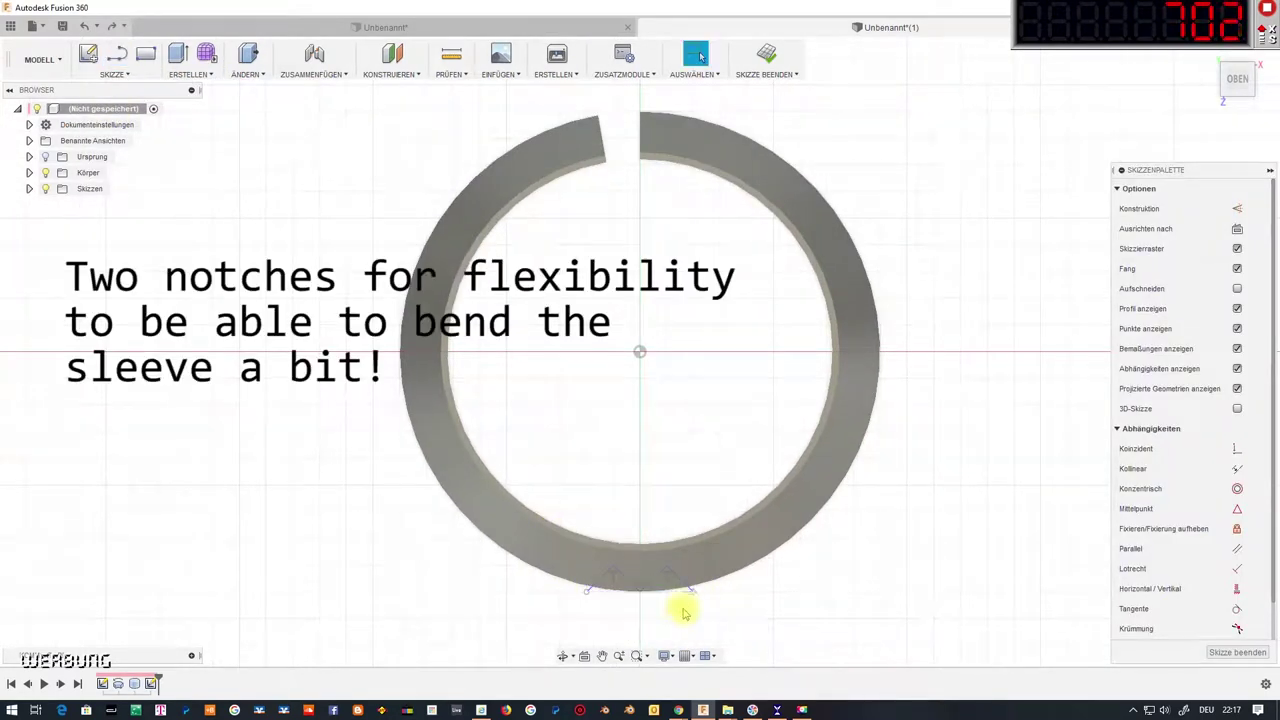
{"action": "left_click", "coordinate": [588, 614]}
{"action": "left_click", "coordinate": [693, 592]}
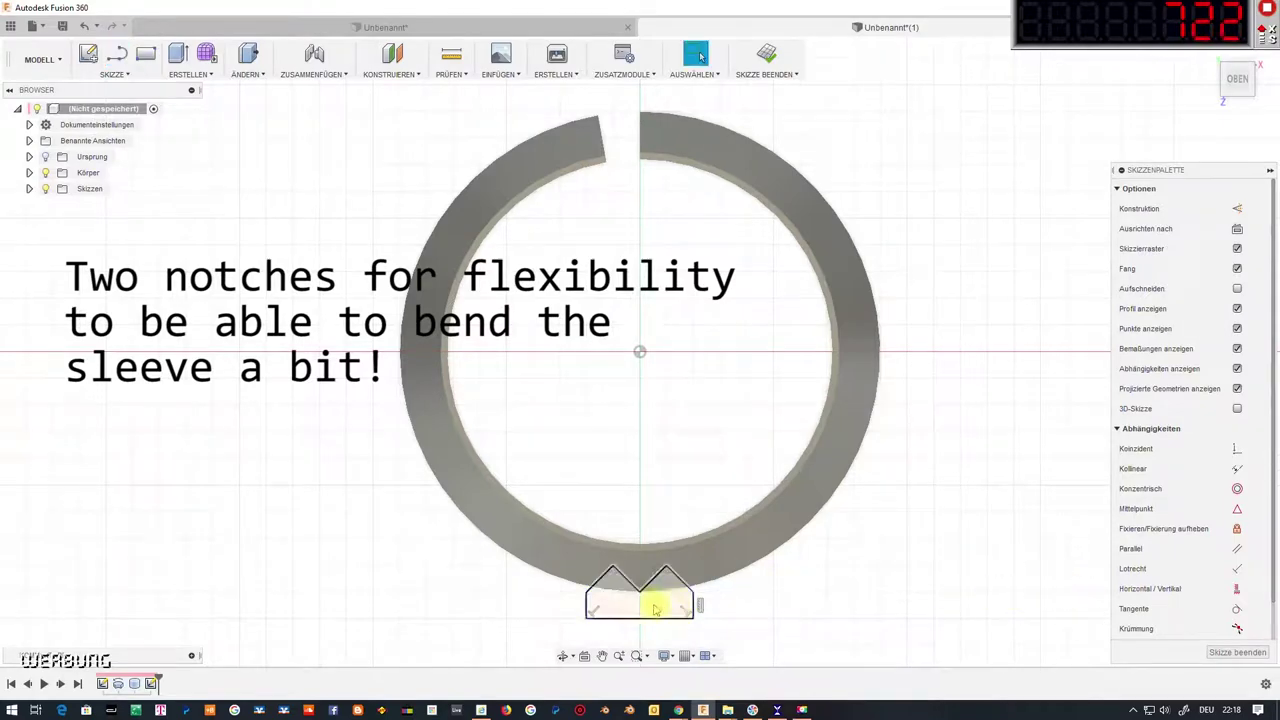
Extrude the notch profile as a cut into the ring, then reopen the original profile sketch
{"action": "right_click", "coordinate": [655, 590]}
{"action": "left_click", "coordinate": [654, 494]}
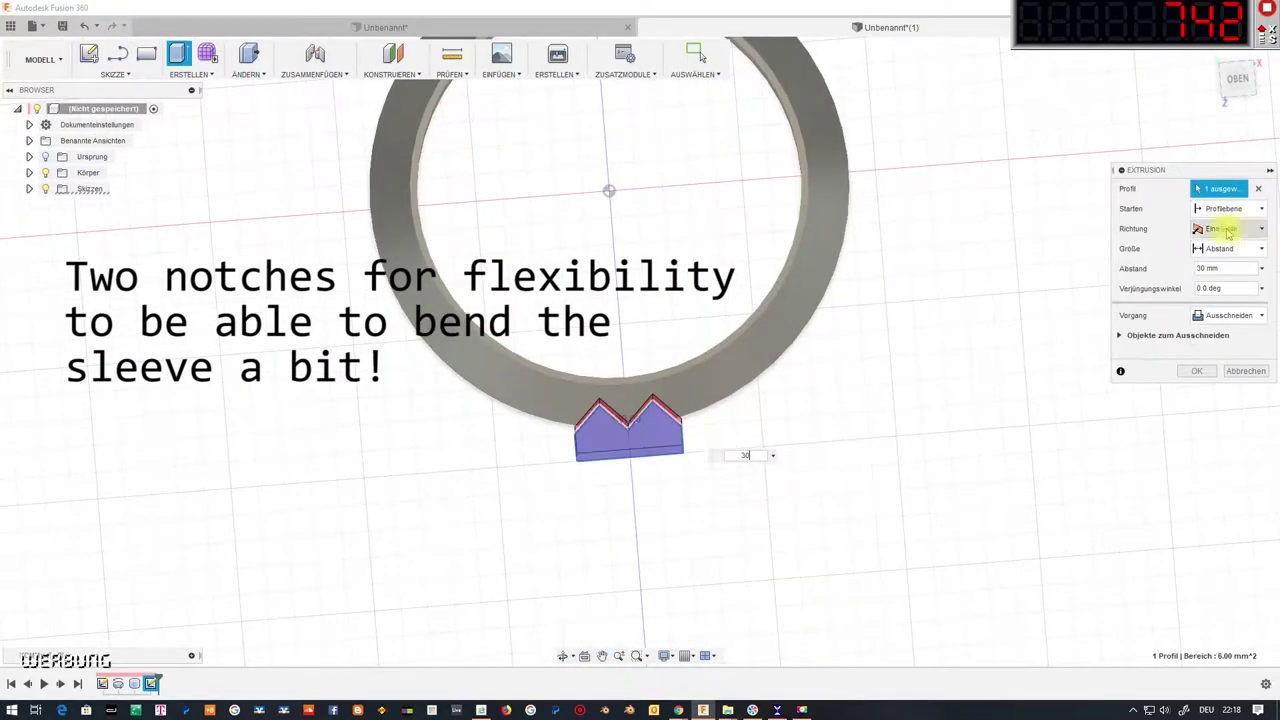
{"action": "left_click", "coordinate": [1228, 315]}
{"action": "left_click", "coordinate": [1225, 345]}
{"action": "left_click", "coordinate": [1200, 370]}
{"action": "mouse_move", "coordinate": [700, 460]}
{"action": "middle_mouse_down", "text": "shift"}
{"action": "mouse_move", "coordinate": [657, 471]}
{"action": "mouse_move", "coordinate": [809, 431]}
{"action": "mouse_move", "coordinate": [591, 386]}
{"action": "middle_mouse_up", "text": "shift"}
{"action": "double_click", "coordinate": [102, 683]}
{"action": "scroll", "coordinate": [797, 228], "scroll_direction": "down", "scroll_amount": 2}
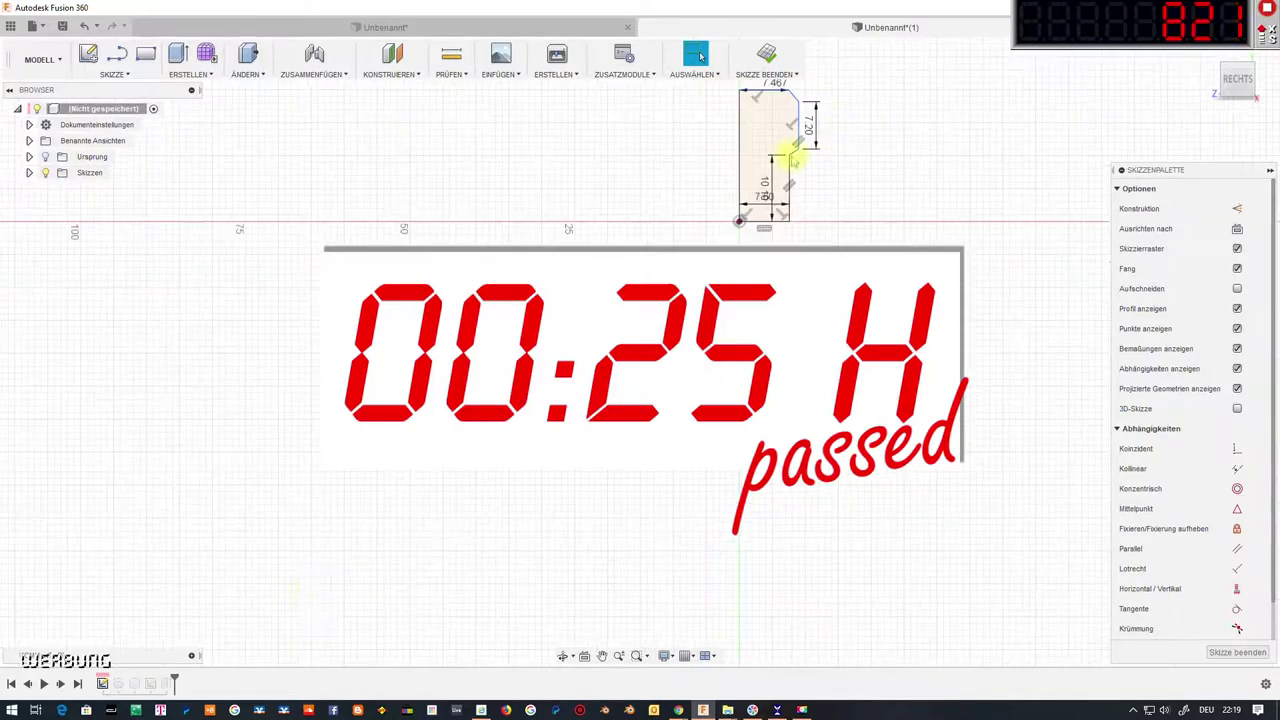
Finish the sketch and send the sleeve body to Cura via Make > 3D Print
{"action": "left_click", "coordinate": [766, 55]}
{"action": "middle_click_drag", "start_coordinate": [751, 103], "coordinate": [1034, 386], "text": "shift"}
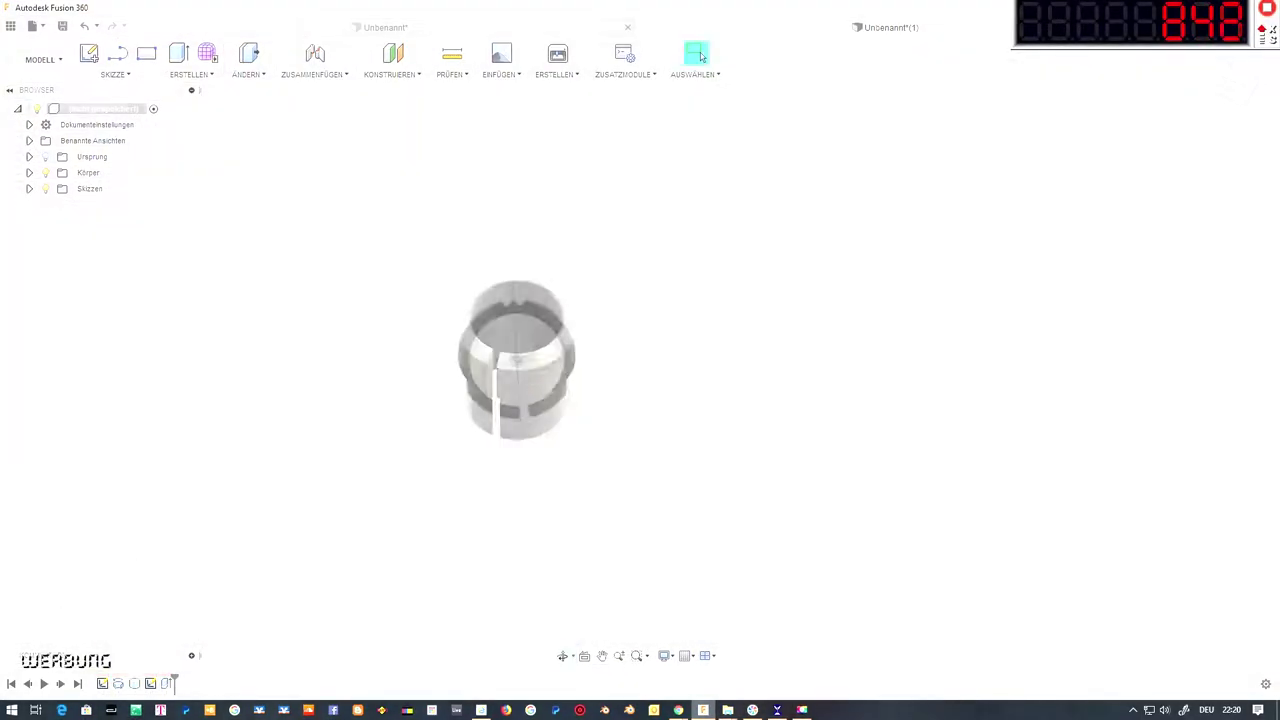
{"action": "left_click", "coordinate": [557, 74]}
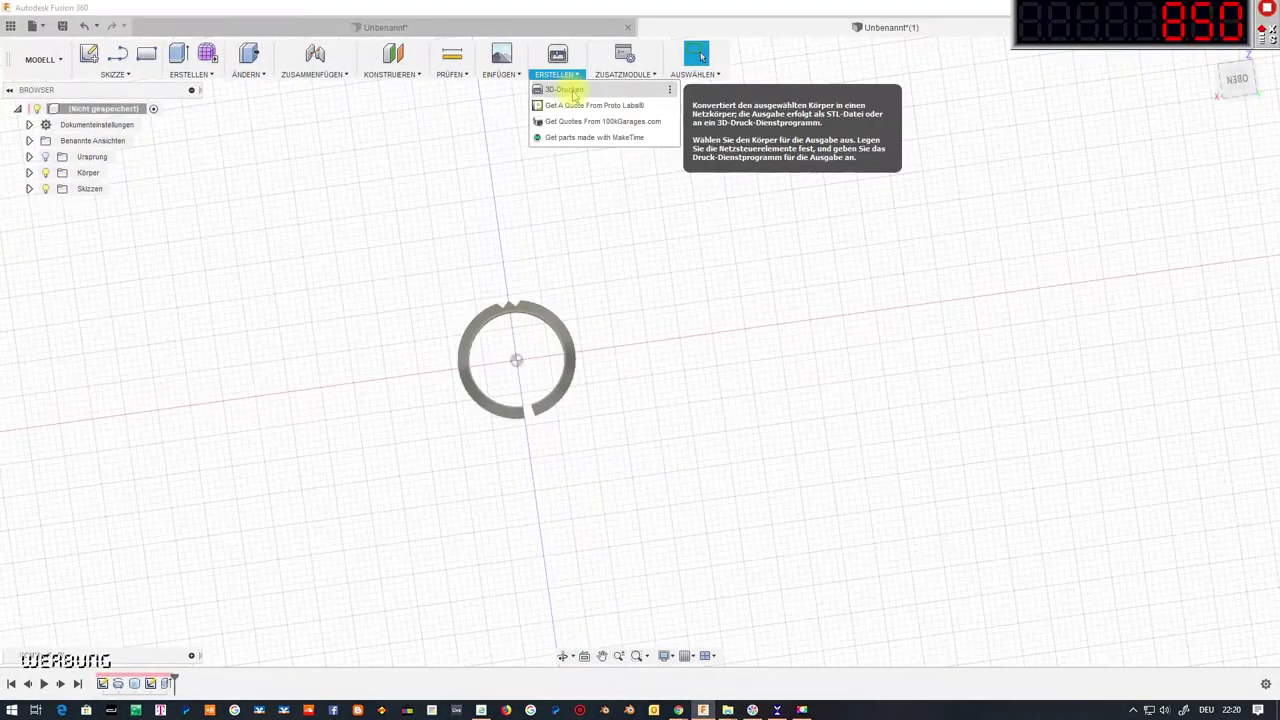
{"action": "left_click", "coordinate": [564, 90]}
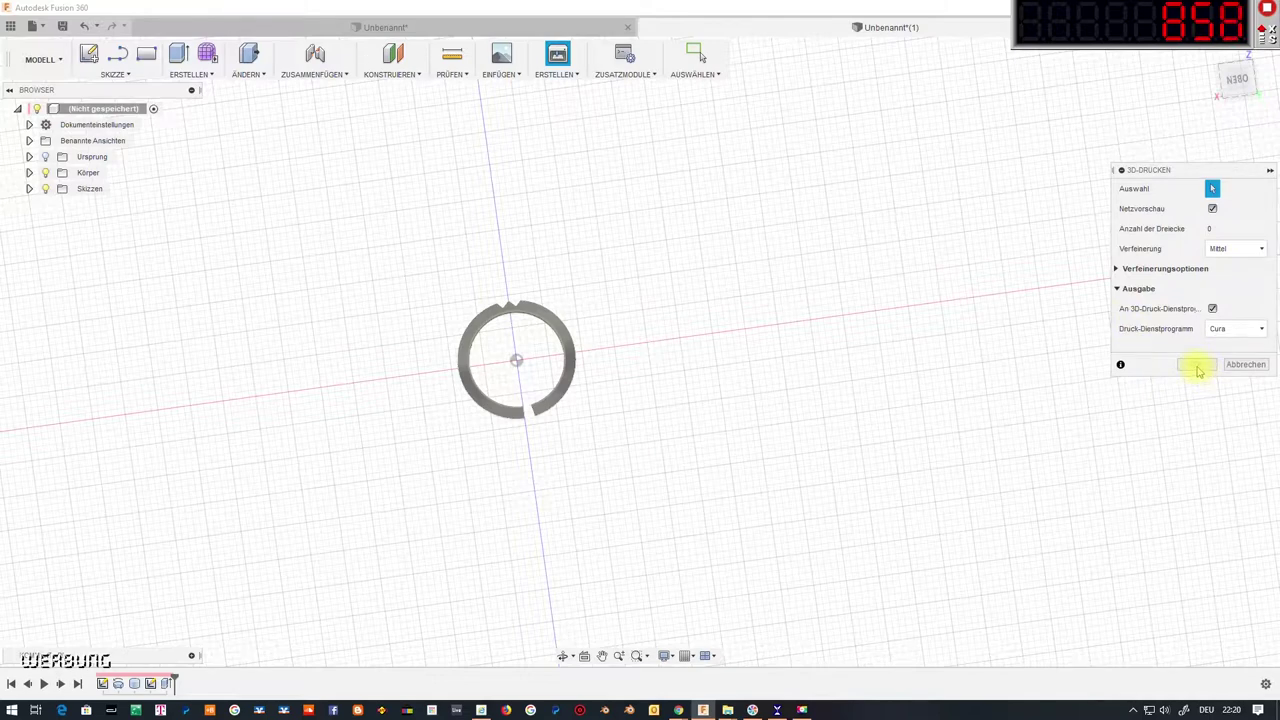
{"action": "left_click", "coordinate": [552, 324]}
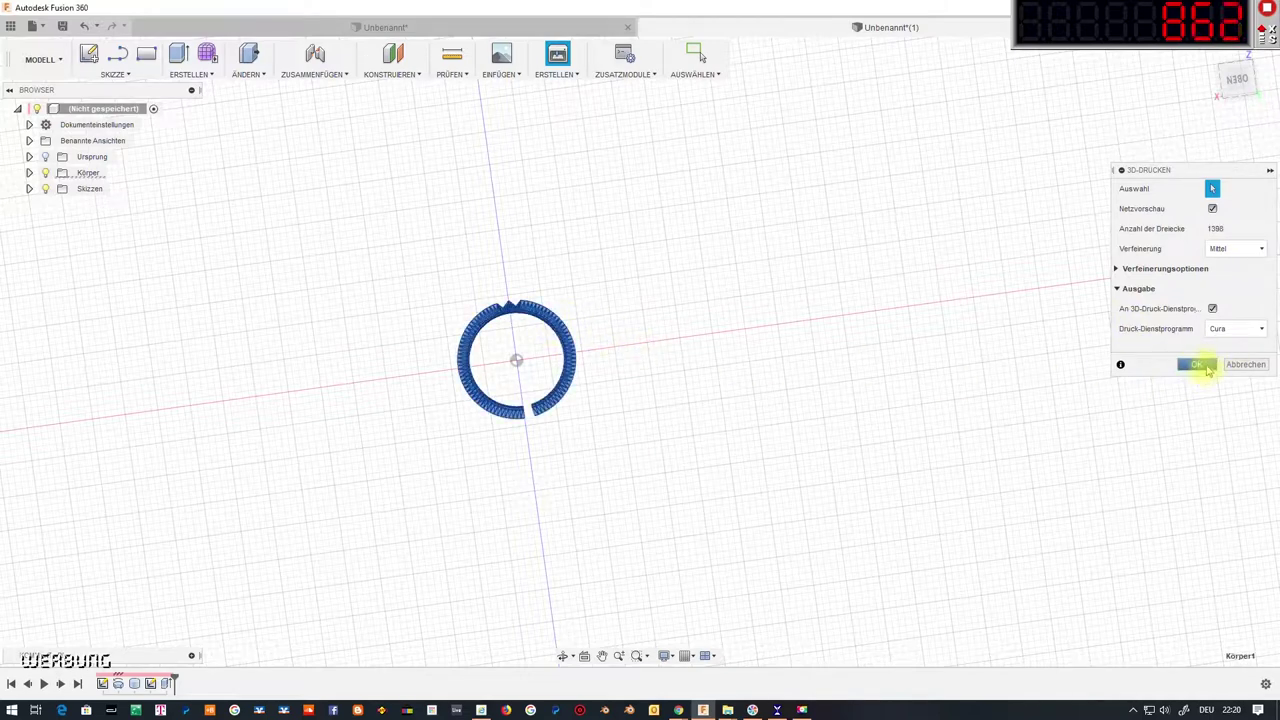
{"action": "left_click", "coordinate": [1206, 366]}
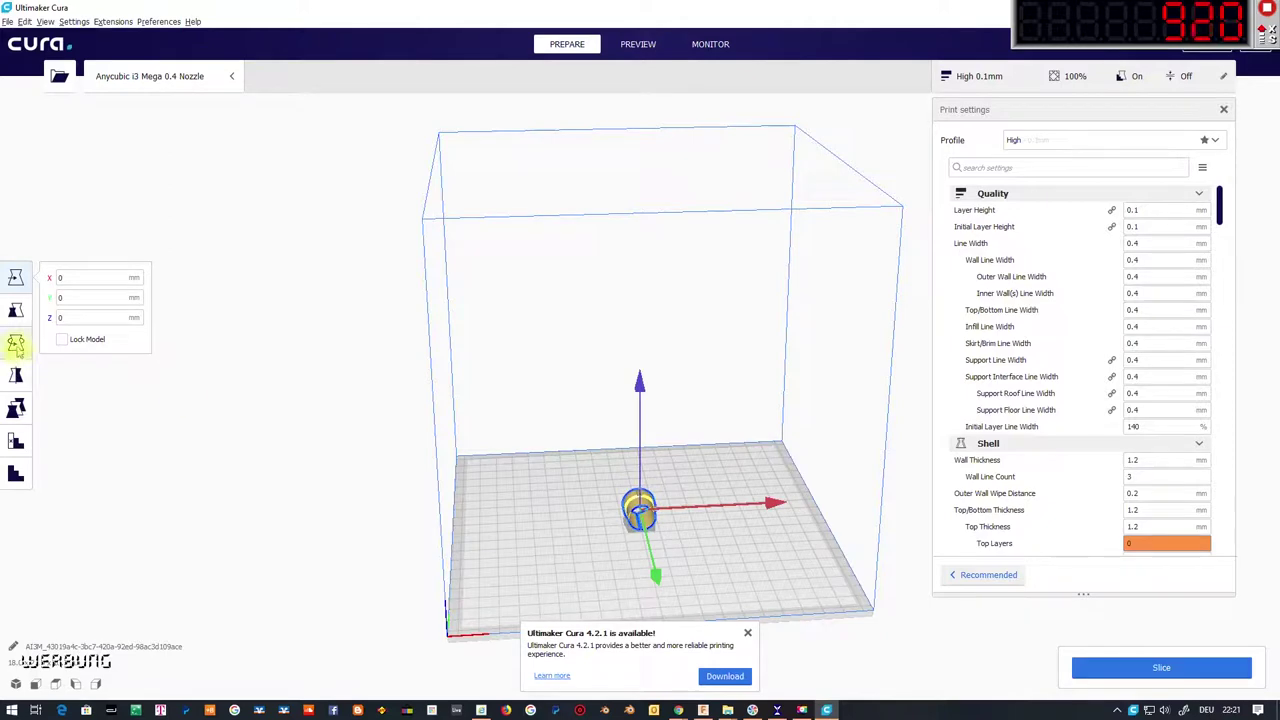
Close Cura's update notice, orbit around the imported sleeve, and show the preset printer list
{"action": "left_click", "coordinate": [15, 343]}
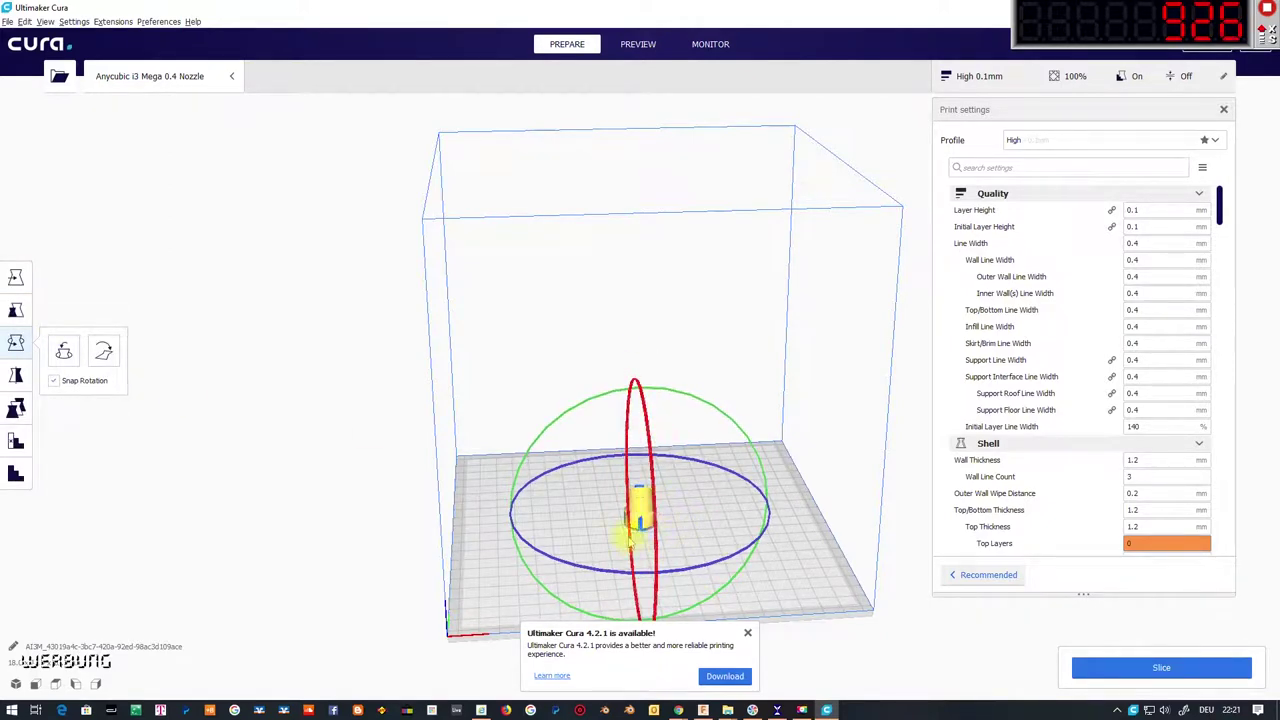
{"action": "left_click", "coordinate": [747, 634]}
{"action": "scroll", "coordinate": [757, 571], "scroll_direction": "up", "scroll_amount": 8}
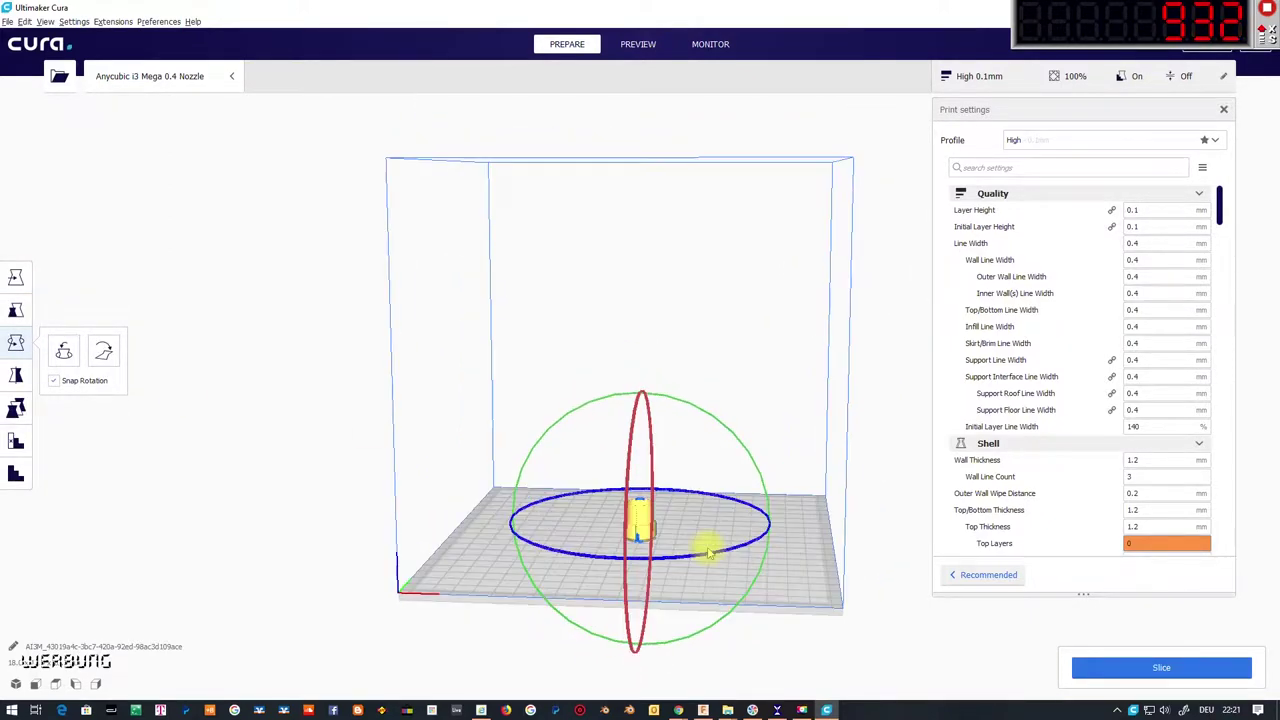
{"action": "right_click_drag", "start_coordinate": [675, 503], "coordinate": [762, 712]}
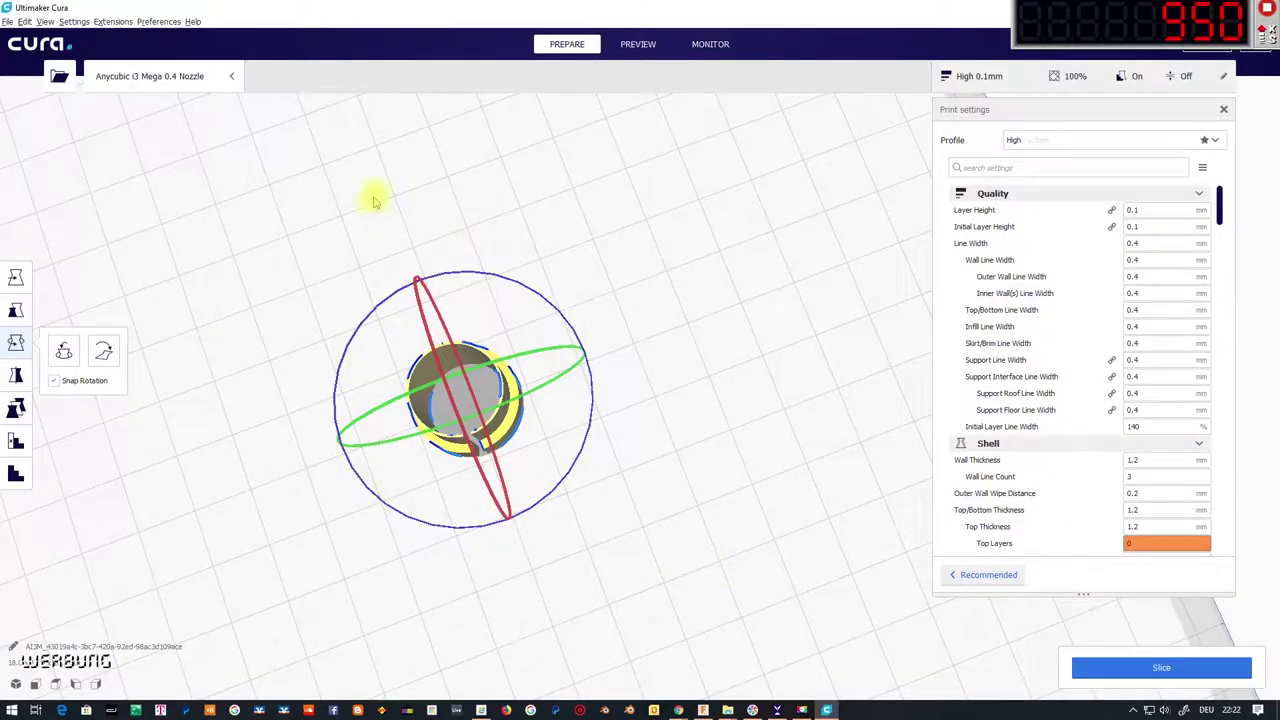
{"action": "right_click_drag", "start_coordinate": [623, 323], "coordinate": [381, 189]}
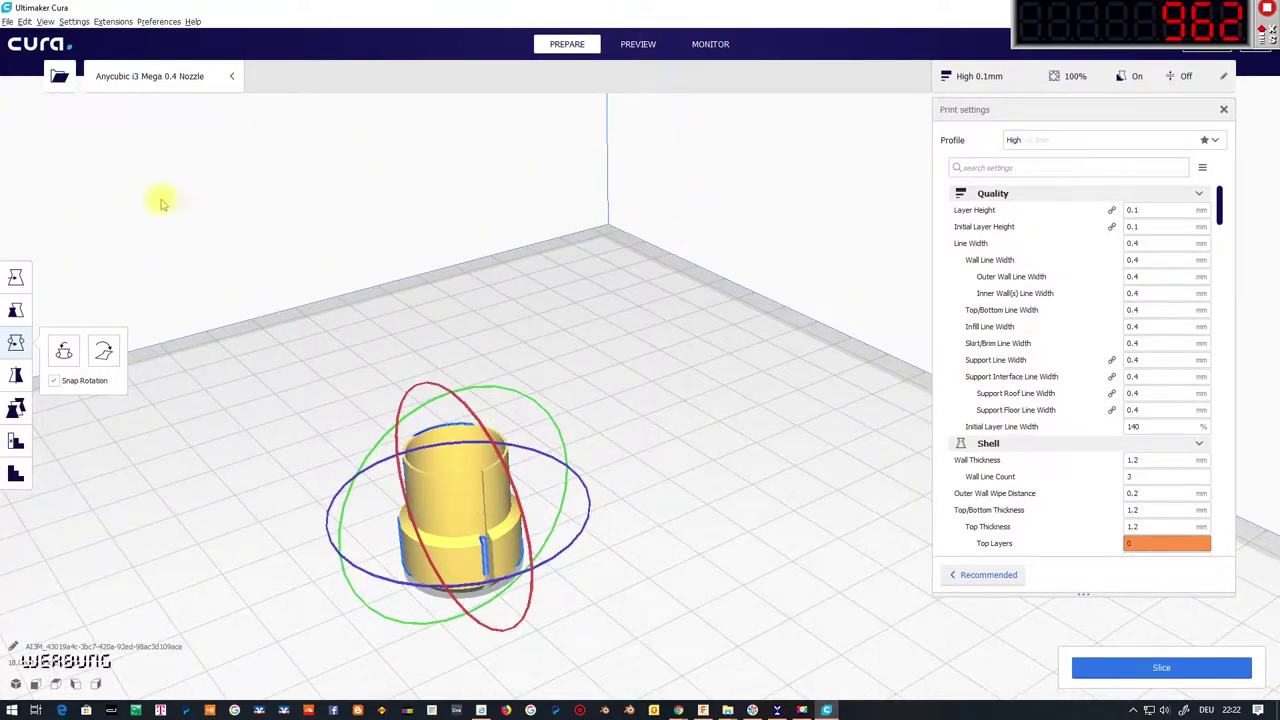
{"action": "left_click", "coordinate": [232, 84]}
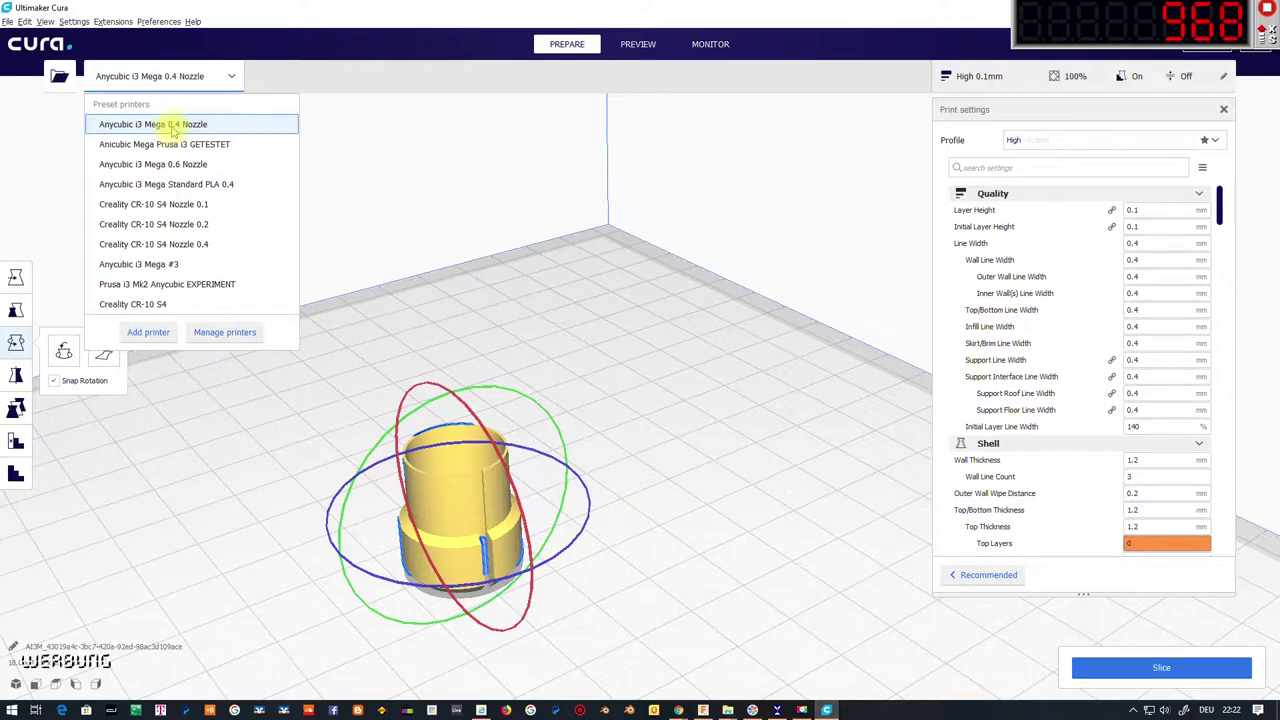
Go to Cura's Materials preferences and select Generic PLA
{"action": "left_click", "coordinate": [112, 21]}
{"action": "mouse_move", "coordinate": [74, 21]}
{"action": "mouse_move", "coordinate": [100, 66]}
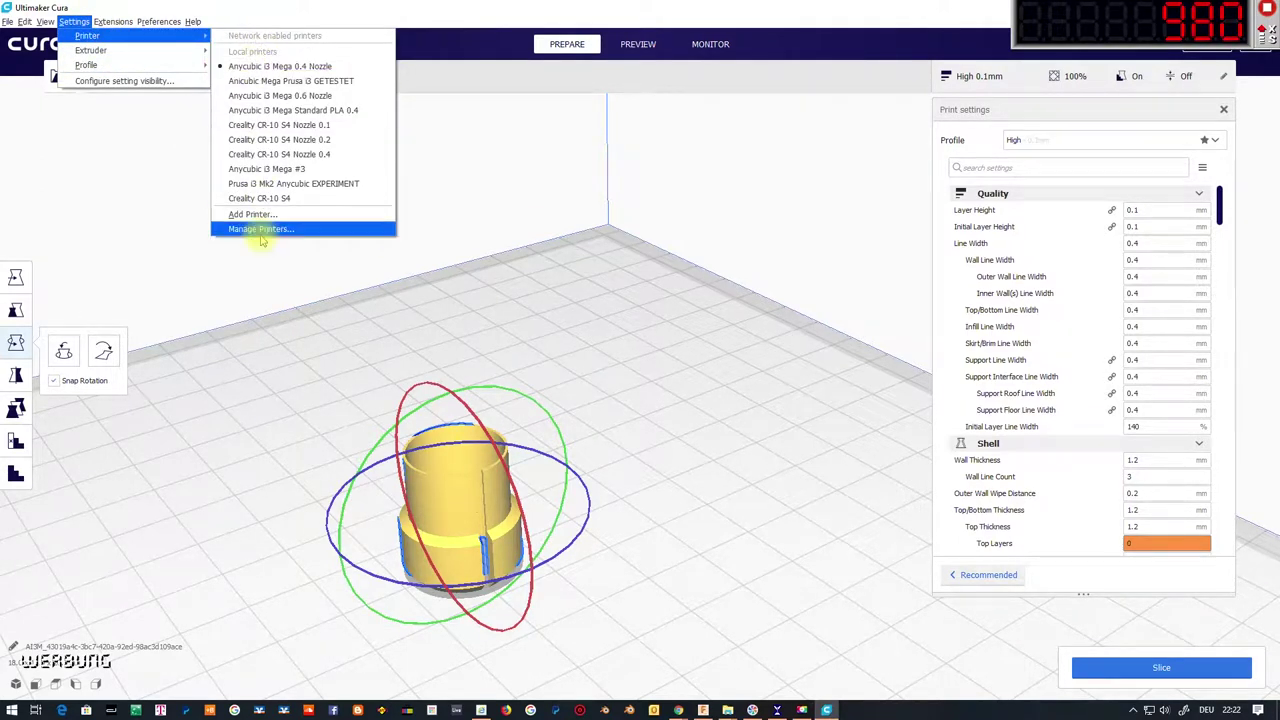
{"action": "left_click", "coordinate": [261, 230]}
{"action": "left_click", "coordinate": [425, 221]}
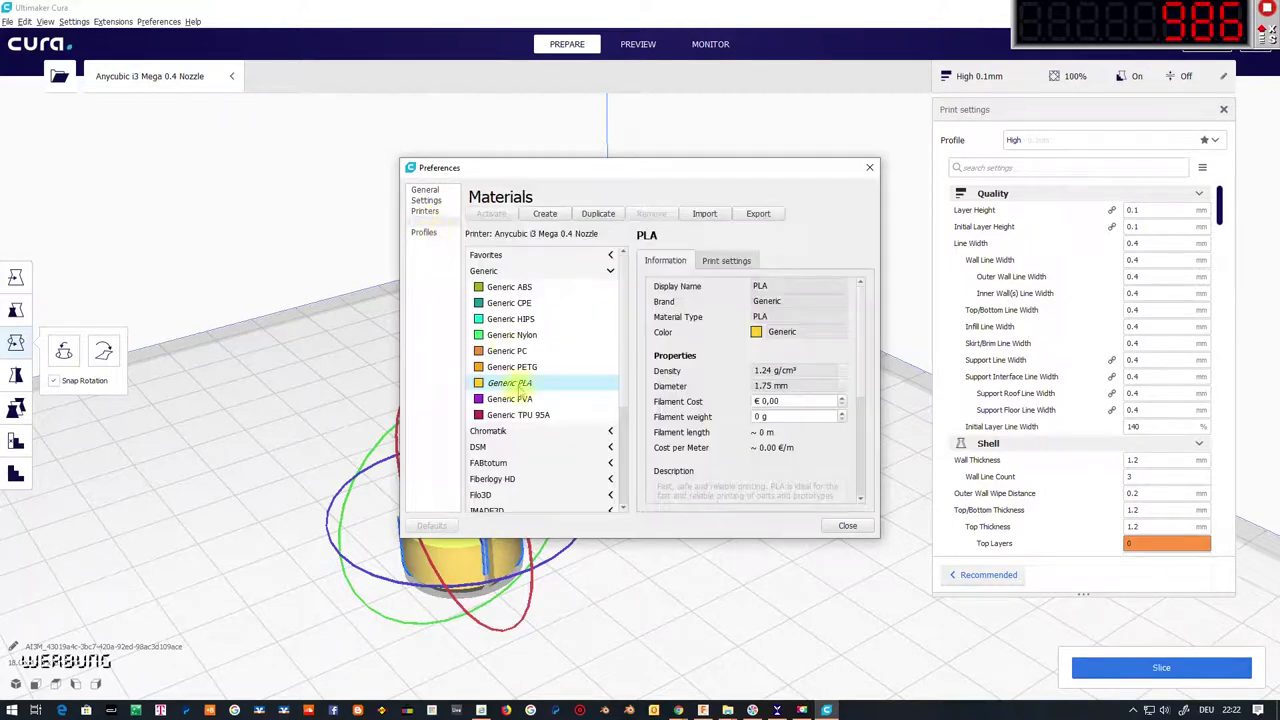
{"action": "scroll", "coordinate": [848, 400], "scroll_direction": "down", "scroll_amount": 1}
{"action": "scroll", "coordinate": [850, 400], "scroll_direction": "up", "scroll_amount": 1}
{"action": "scroll", "coordinate": [851, 443], "scroll_direction": "down", "scroll_amount": 5}
{"action": "scroll", "coordinate": [849, 316], "scroll_direction": "up", "scroll_amount": 5}
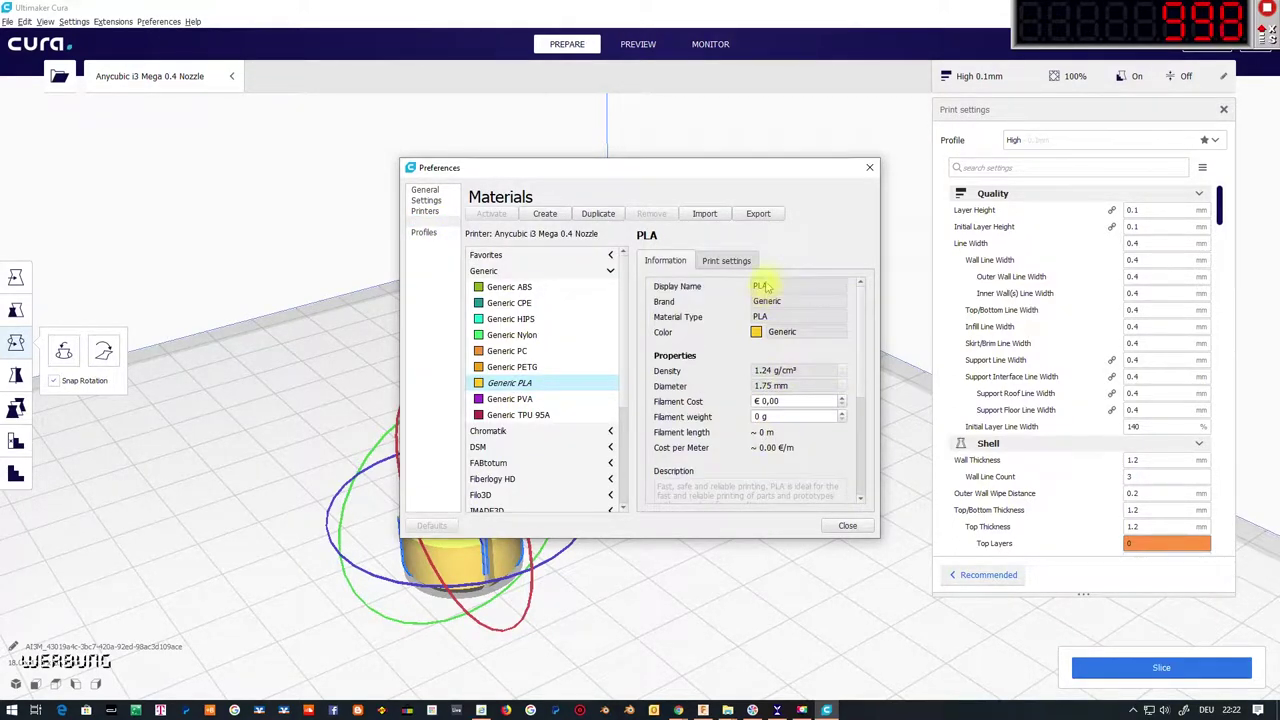
{"action": "left_click", "coordinate": [726, 260]}
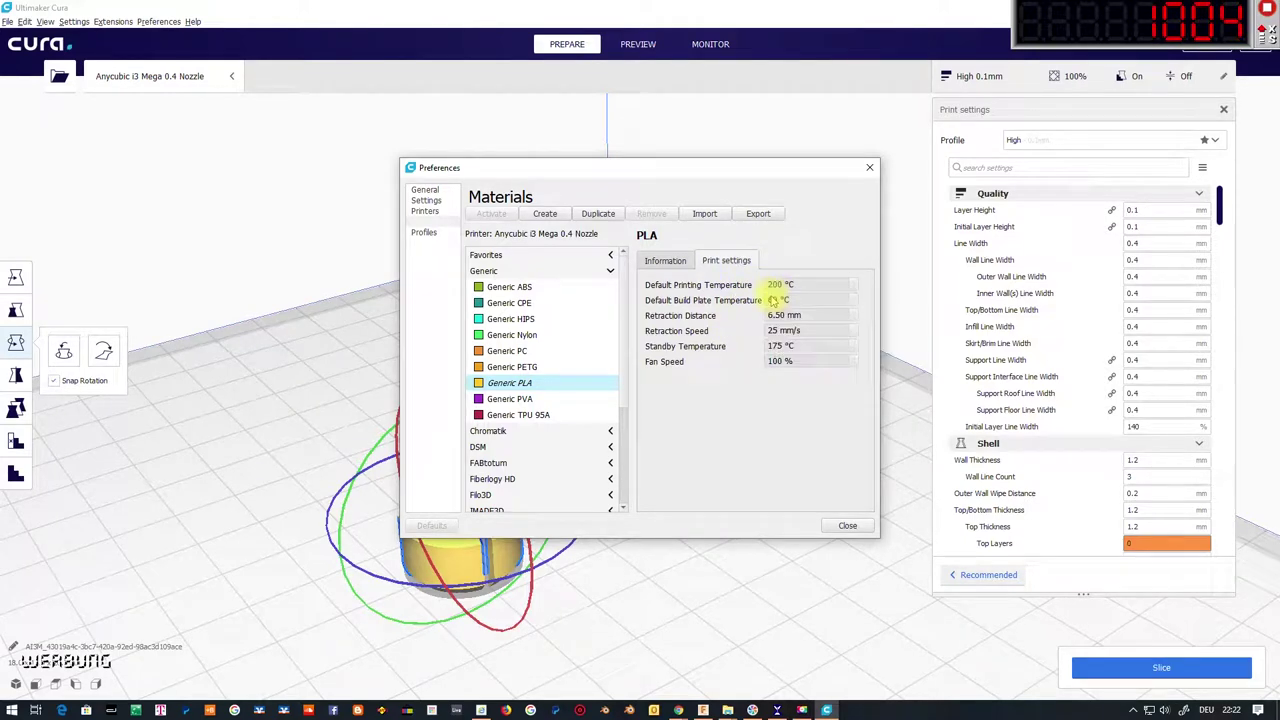
Duplicate Generic PLA as PLA Hot, discarding the infill customisations, and view its settings
{"action": "left_click", "coordinate": [598, 214]}
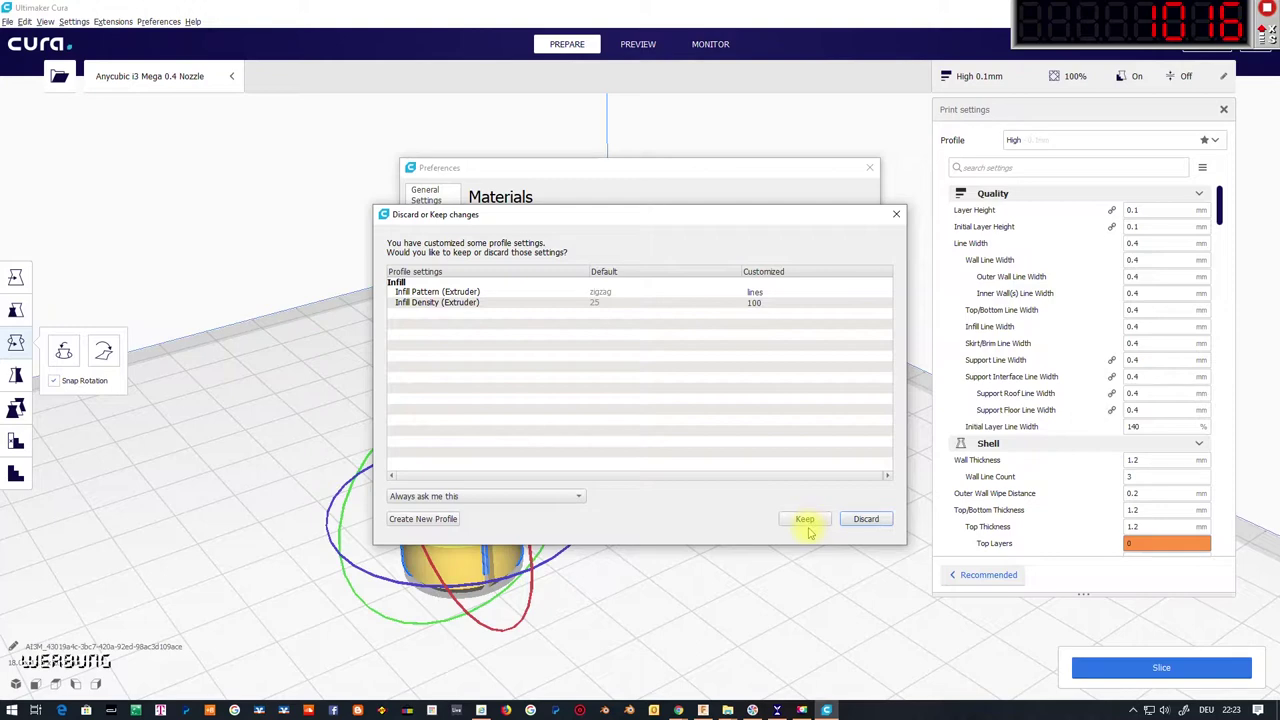
{"action": "left_click", "coordinate": [864, 519]}
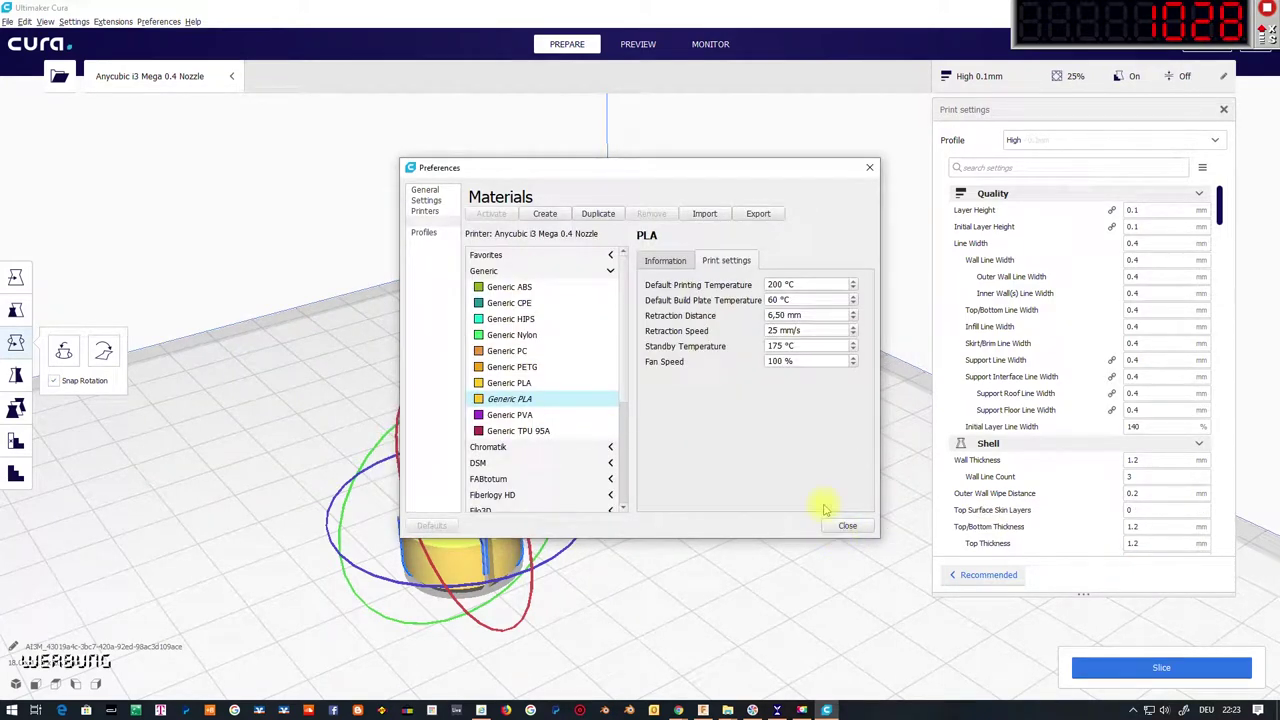
{"action": "left_click", "coordinate": [598, 214]}
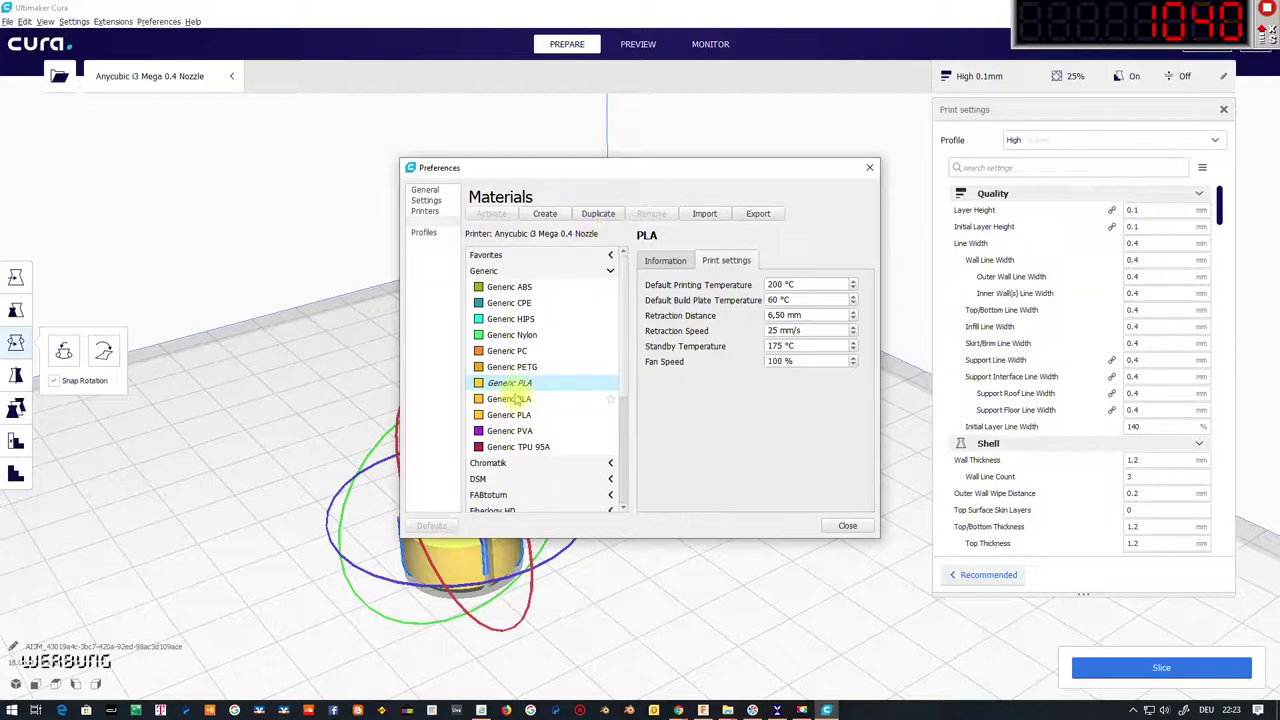
{"action": "left_click", "coordinate": [655, 262]}
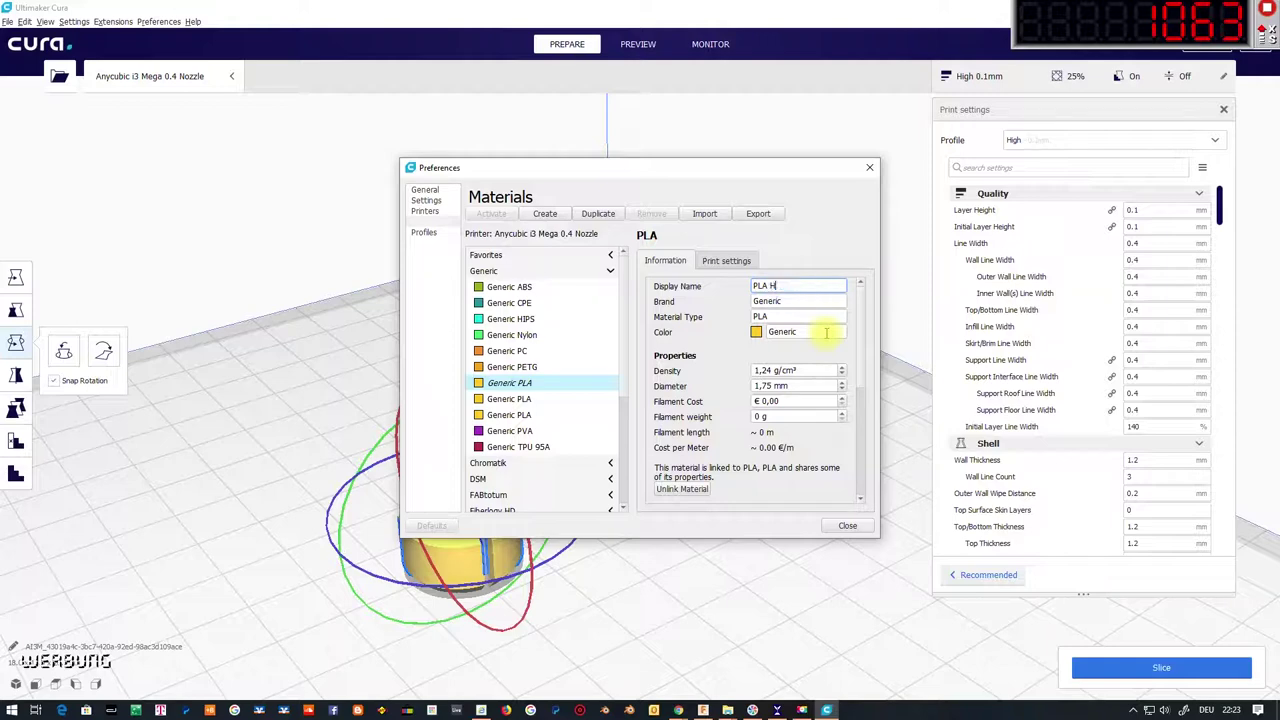
{"action": "left_click", "coordinate": [726, 260]}
Enter 210 °C as PLA Hot's default printing temperature
{"action": "type", "text": "210 °C"}
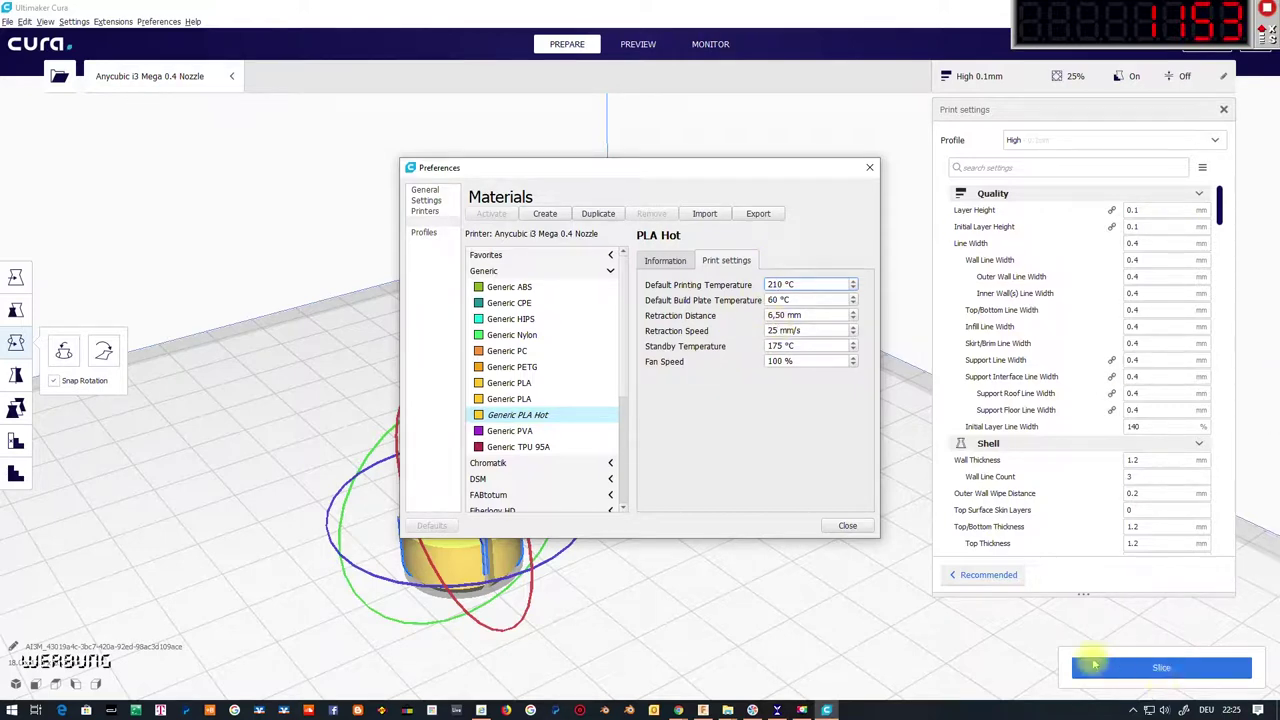
Close Preferences and switch to the sliced layer preview
{"action": "left_click", "coordinate": [840, 525]}
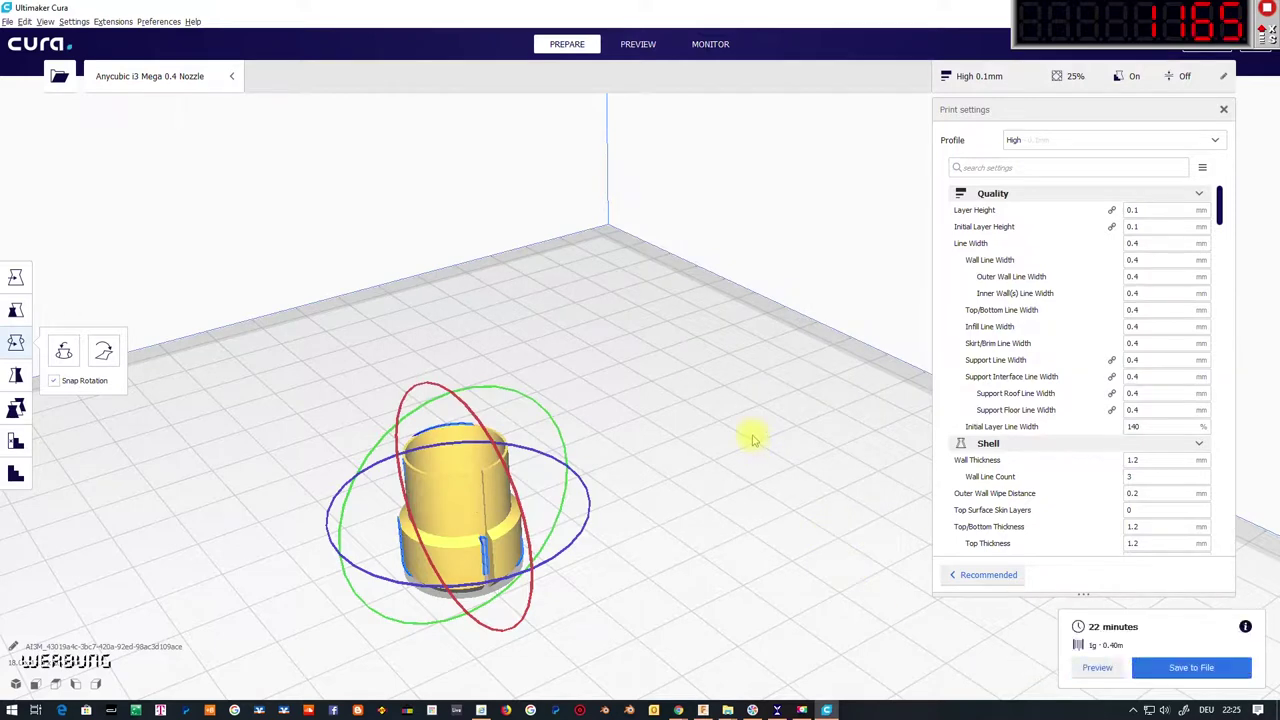
{"action": "left_click", "coordinate": [640, 46]}
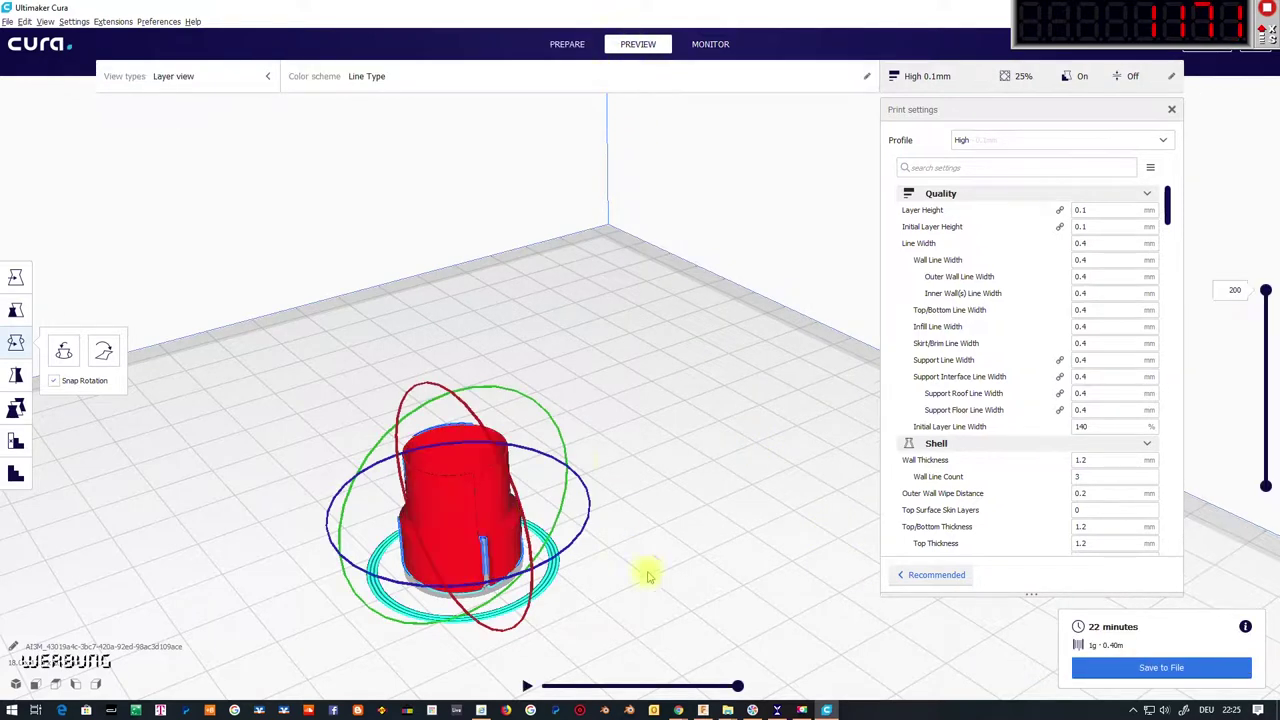
{"action": "left_click_drag", "start_coordinate": [1264, 292], "coordinate": [1223, 280]}
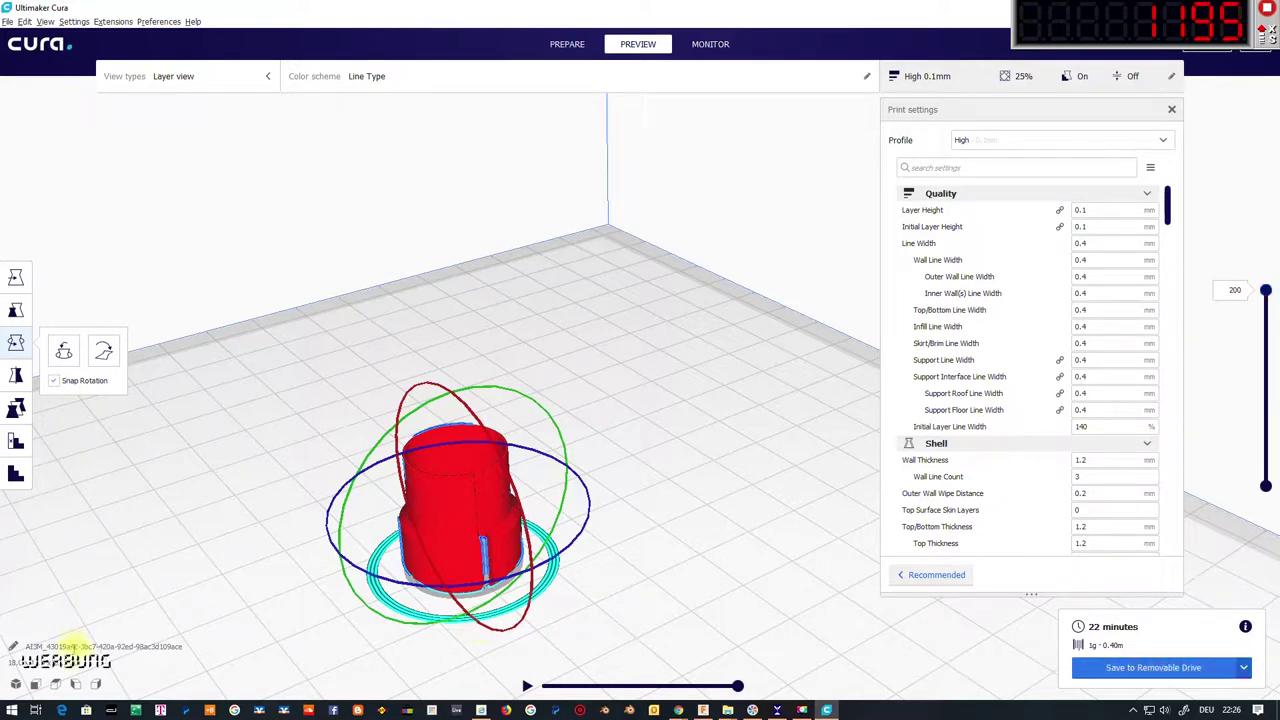
Rename the job AI3M_MicroPart and save its G-code to the removable drive
{"action": "left_click_drag", "start_coordinate": [46, 646], "coordinate": [263, 668]}
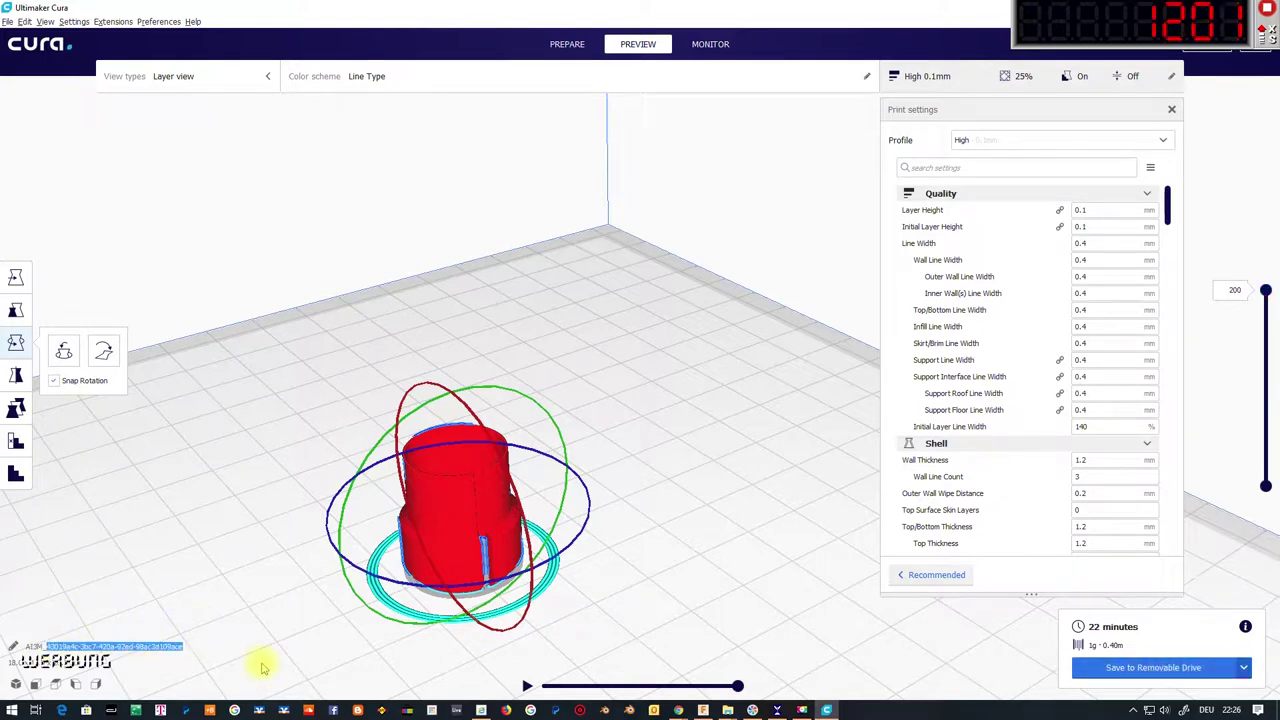
{"action": "type", "text": "M_M"}
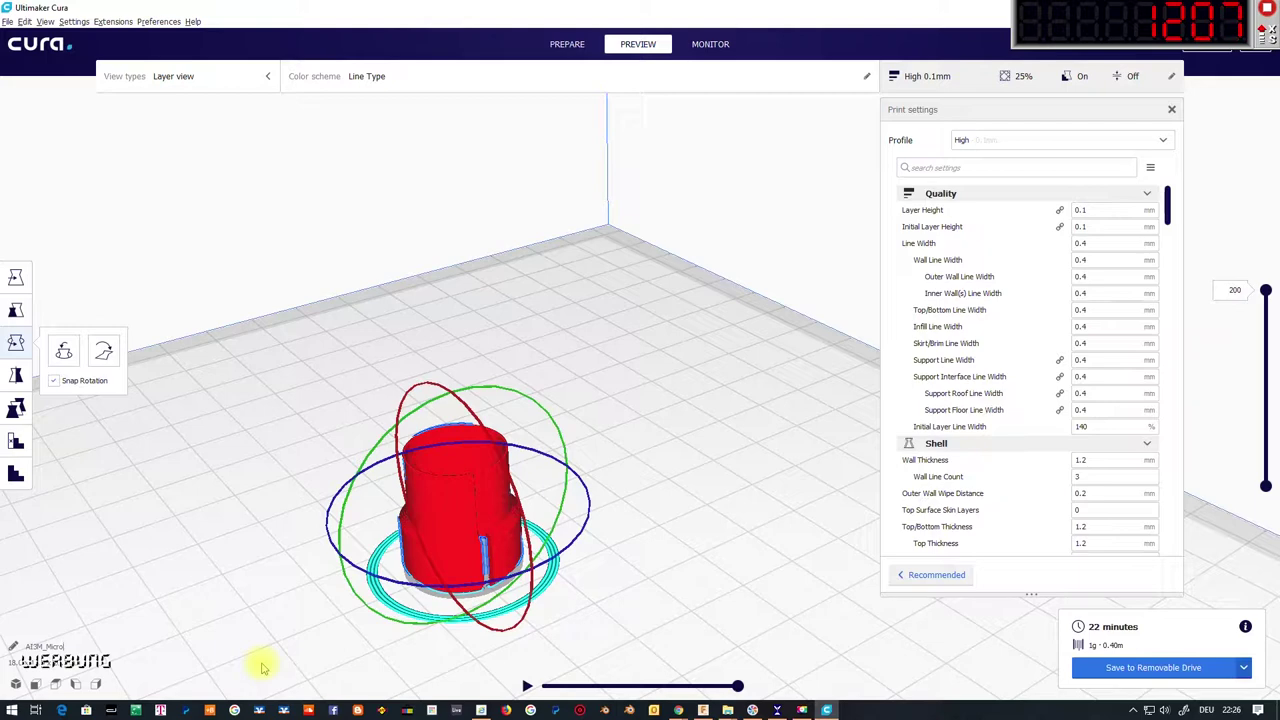
{"action": "type", "text": "icroPart"}
{"action": "left_click", "coordinate": [1152, 669]}
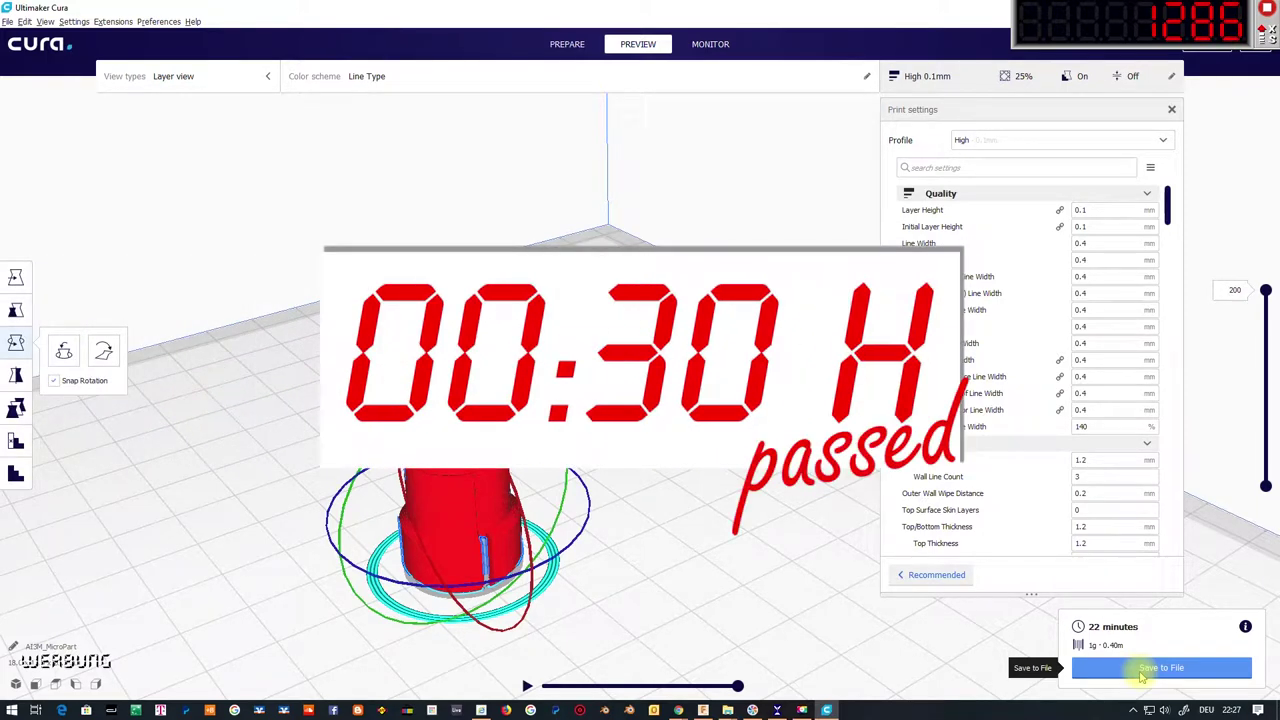
{"action": "left_click", "coordinate": [1140, 677]}
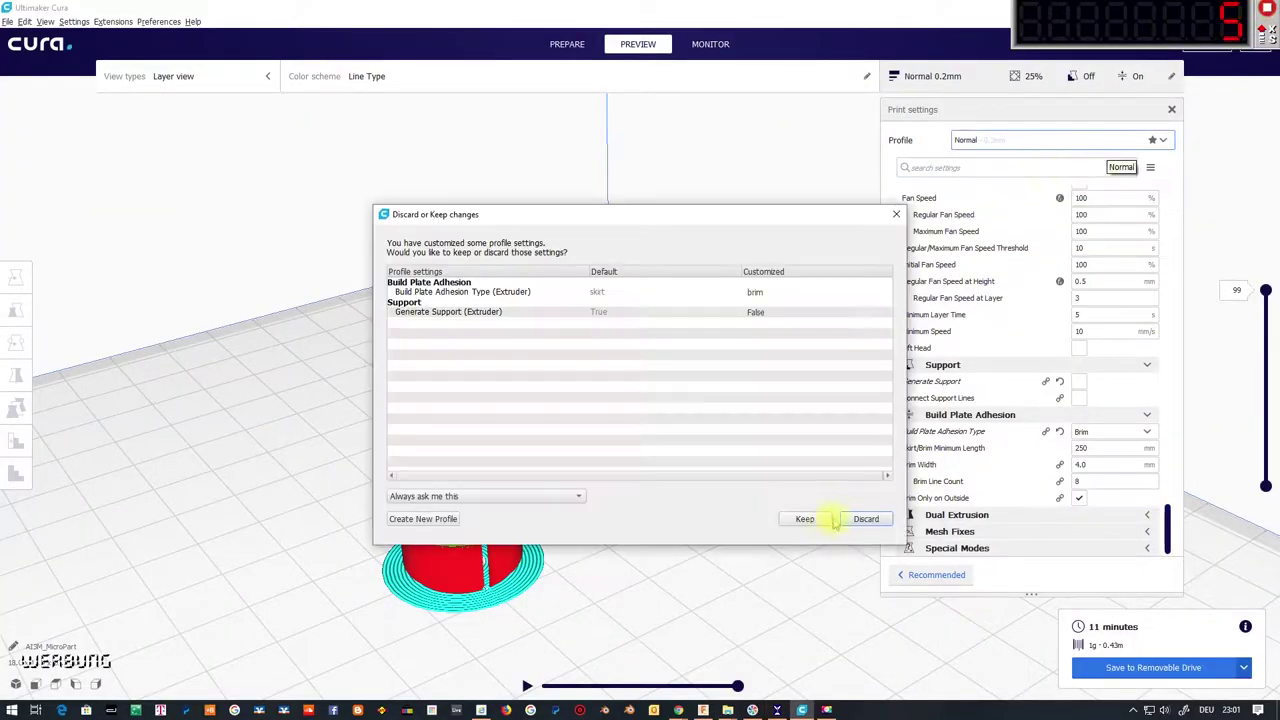
Discard the old brim and support customisations when switching to Normal 0.2mm
{"action": "left_click", "coordinate": [837, 517]}
Set 0.4 mm wall thickness and 100% Zig Zag infill
{"action": "scroll", "coordinate": [1115, 284], "scroll_direction": "up", "scroll_amount": 5}
{"action": "left_click_drag", "start_coordinate": [1160, 395], "coordinate": [1158, 214]}
{"action": "left_click", "coordinate": [1085, 349]}
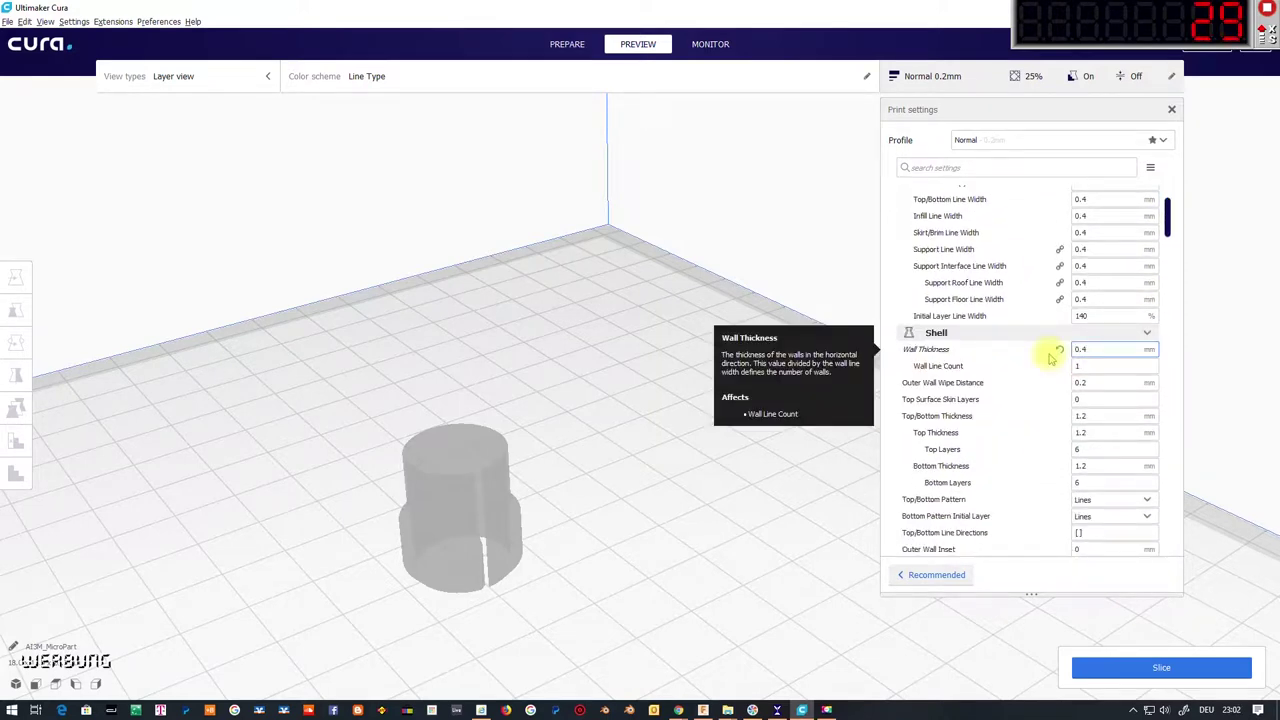
{"action": "key", "text": "Tab"}
{"action": "scroll", "coordinate": [1074, 431], "scroll_direction": "down", "scroll_amount": 3}
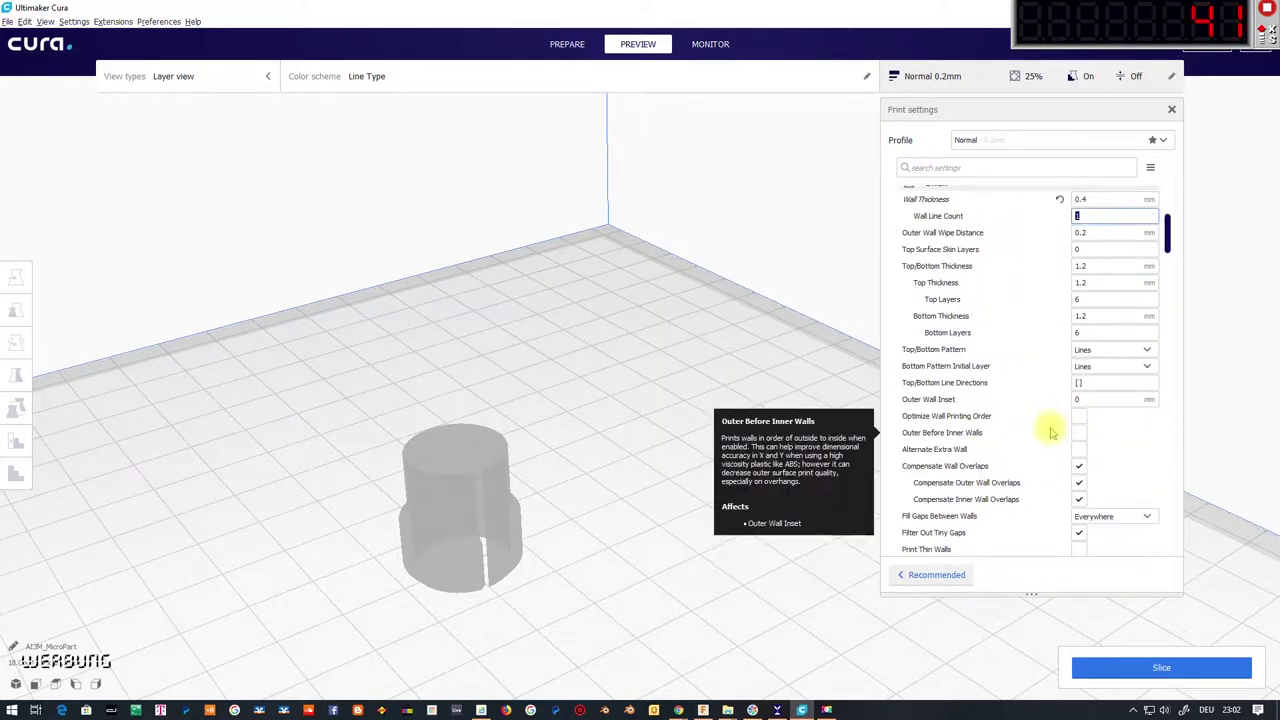
{"action": "scroll", "coordinate": [1054, 440], "scroll_direction": "down", "scroll_amount": 8}
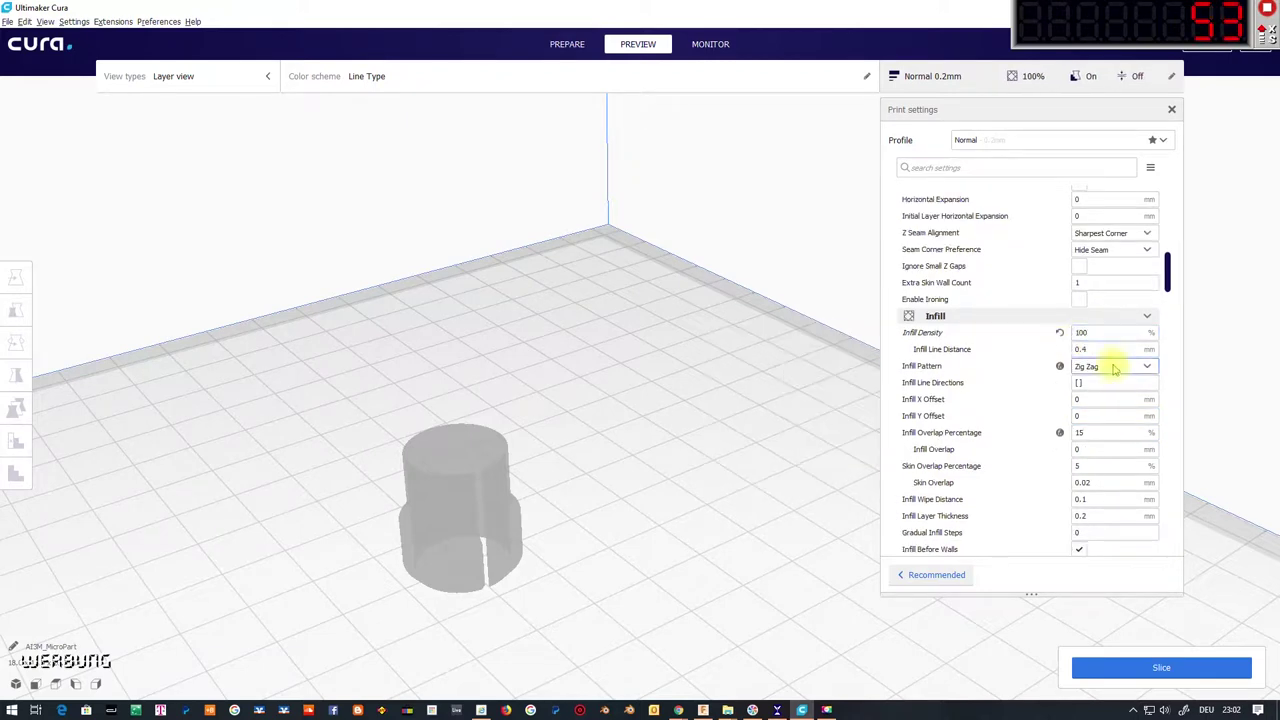
{"action": "left_click", "coordinate": [1115, 368]}
{"action": "left_click", "coordinate": [1123, 400]}
Enable support touching the buildplate with an 85° overhang angle
{"action": "scroll", "coordinate": [1150, 510], "scroll_direction": "down", "scroll_amount": 5}
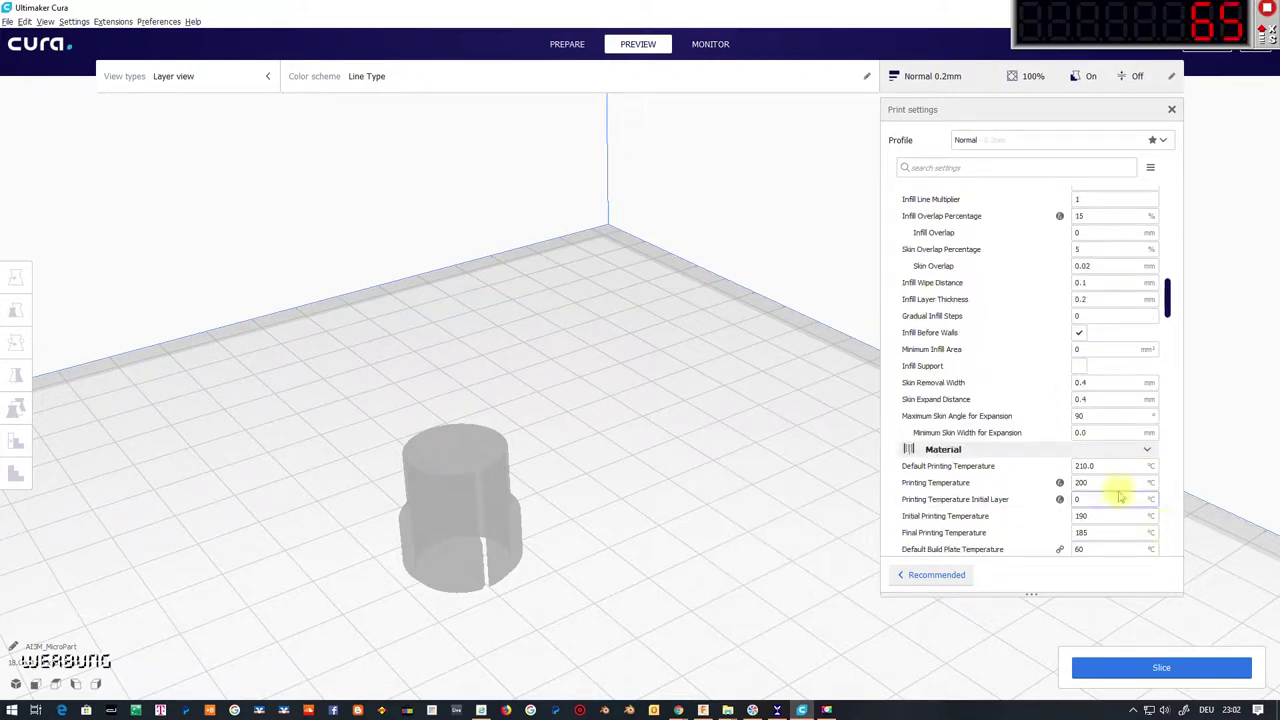
{"action": "scroll", "coordinate": [1115, 495], "scroll_direction": "down", "scroll_amount": 15}
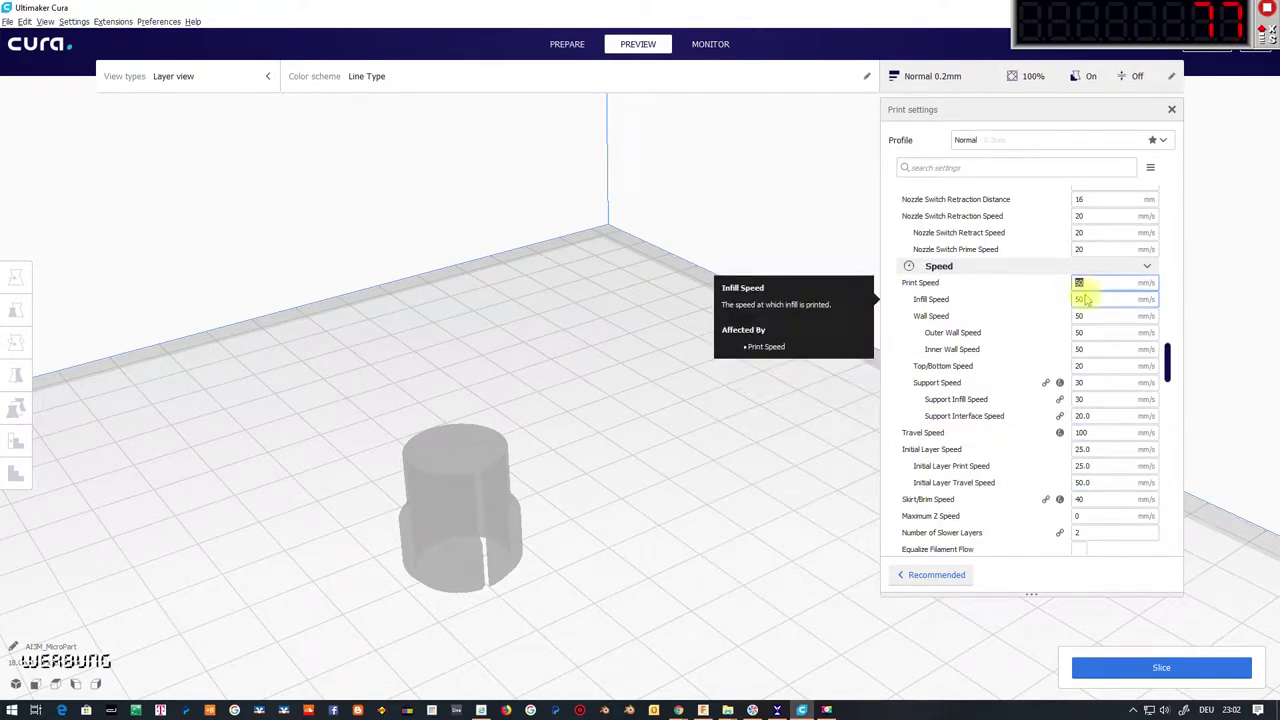
{"action": "left_click_drag", "start_coordinate": [1166, 362], "coordinate": [1140, 480]}
{"action": "left_click", "coordinate": [1078, 201]}
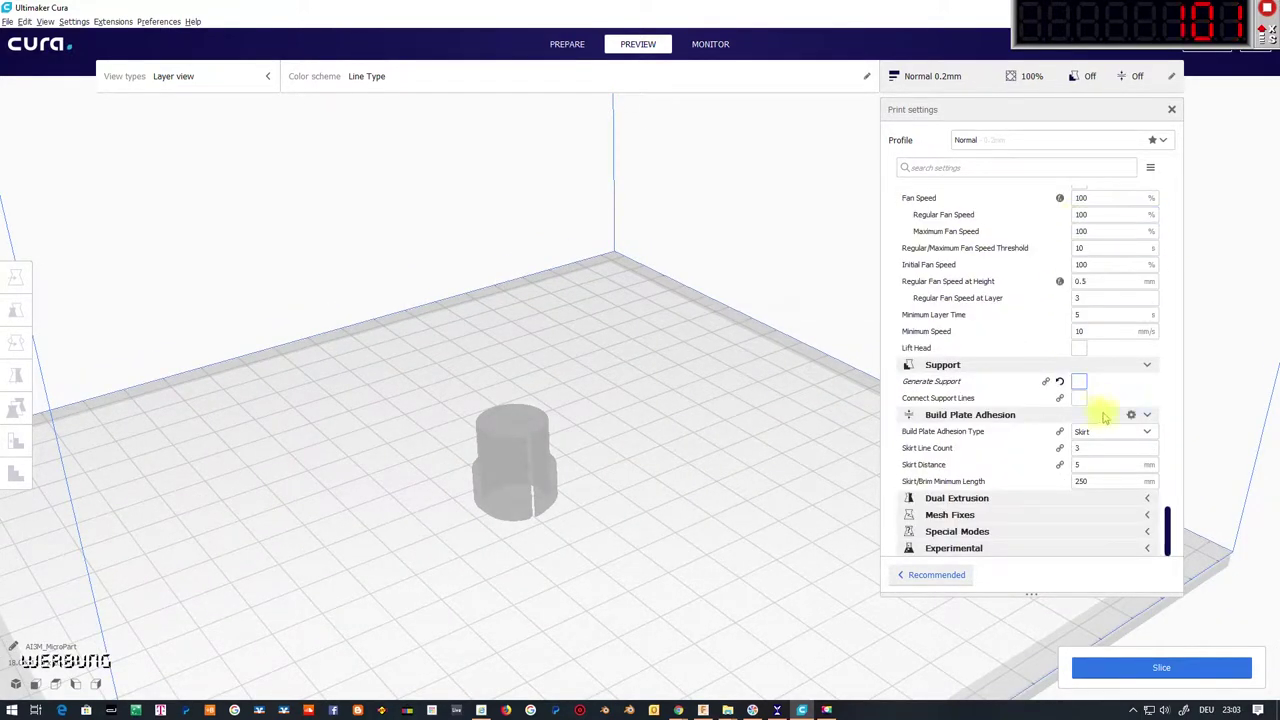
{"action": "left_click", "coordinate": [1080, 384]}
{"action": "scroll", "coordinate": [1082, 400], "scroll_direction": "down", "scroll_amount": 4}
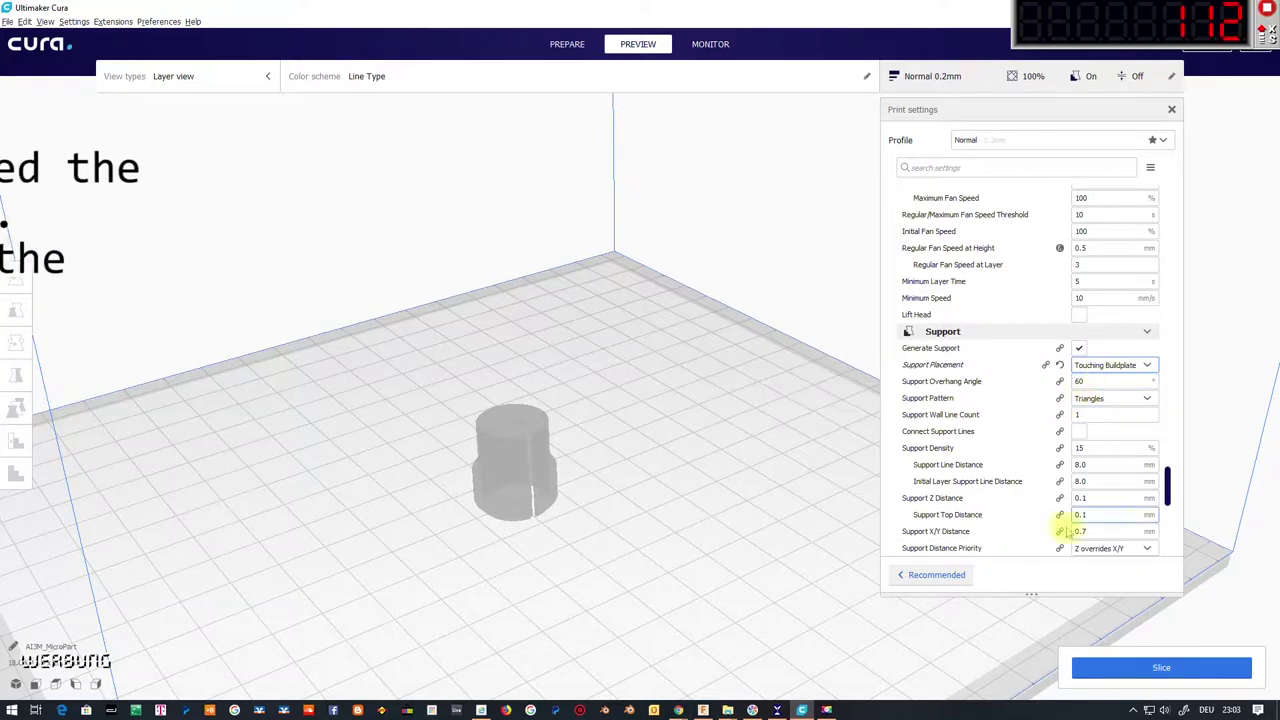
{"action": "mouse_move", "coordinate": [1167, 495]}
{"action": "left_mouse_down"}
{"action": "mouse_move", "coordinate": [1167, 537]}
{"action": "mouse_move", "coordinate": [1167, 481]}
{"action": "left_mouse_up"}
Turn off Generate Support, reslice the sleeve (14 min, 1 g), and save AI3M_MicroPart.gcode to the removable drive
{"action": "left_click", "coordinate": [1128, 669]}
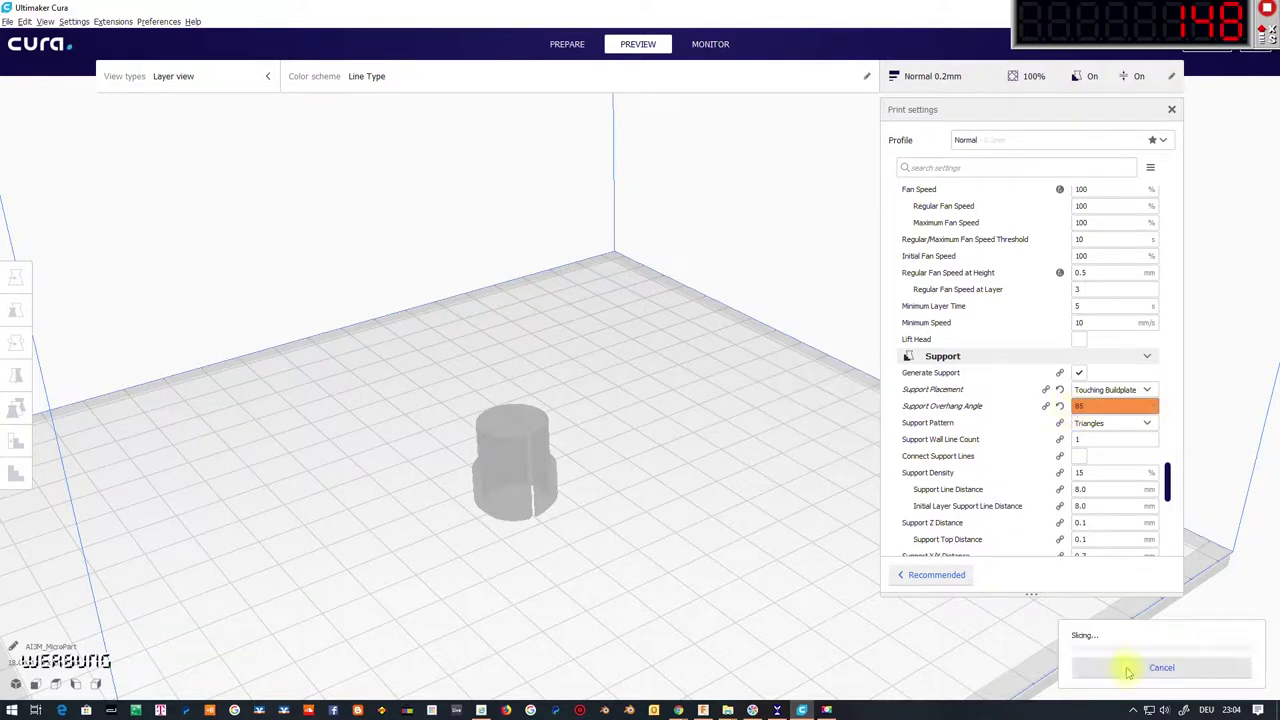
{"action": "left_click_drag", "start_coordinate": [1250, 288], "coordinate": [1249, 505]}
{"action": "left_click", "coordinate": [1079, 372]}
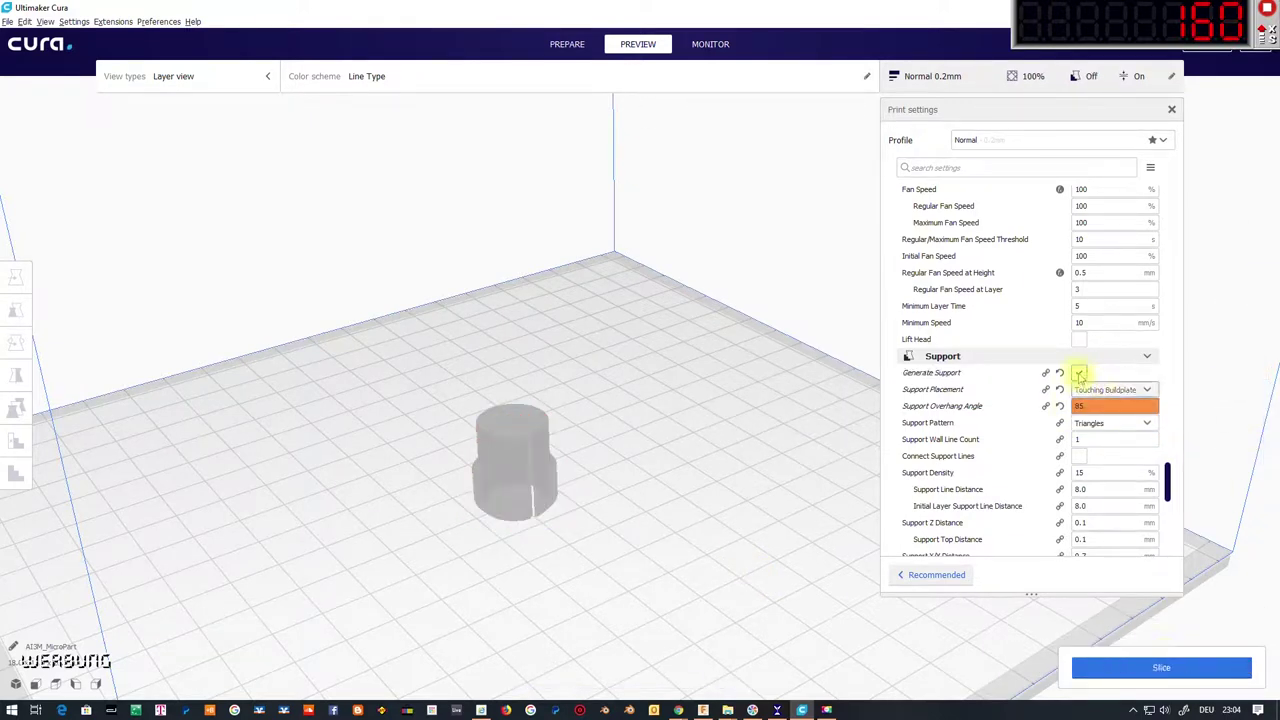
{"action": "left_click", "coordinate": [1140, 667]}
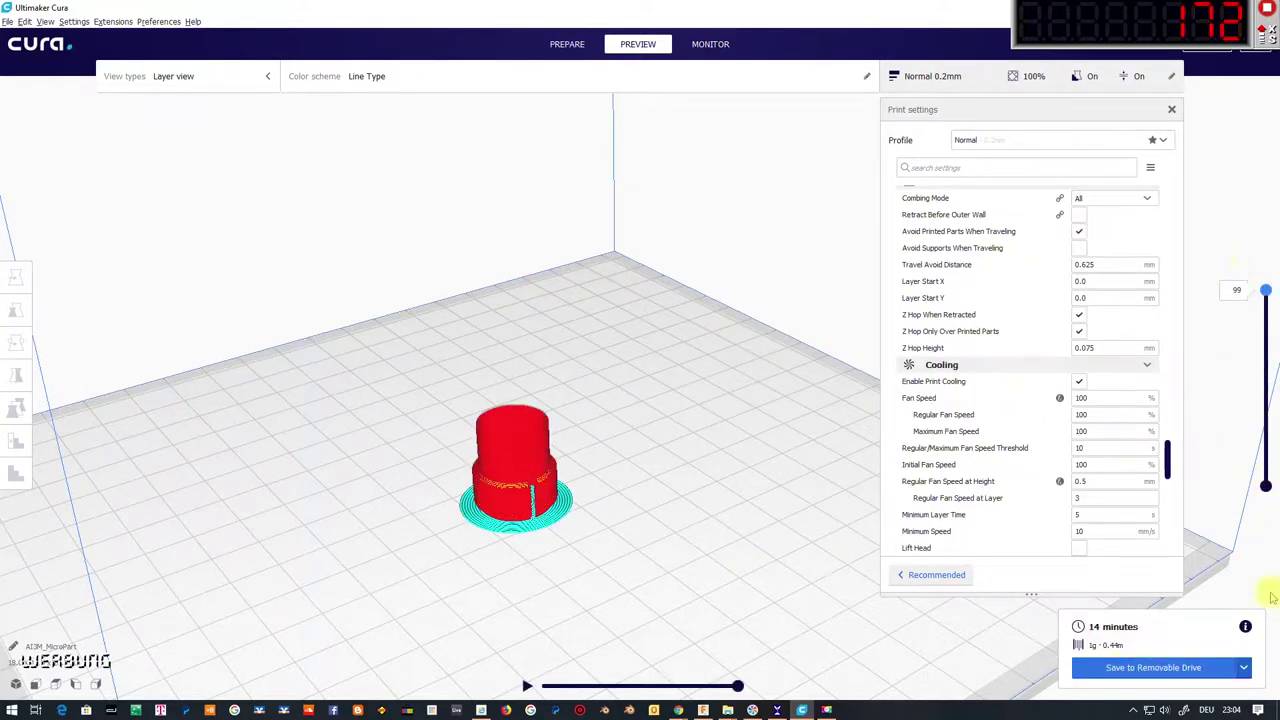
{"action": "left_click", "coordinate": [1172, 667]}
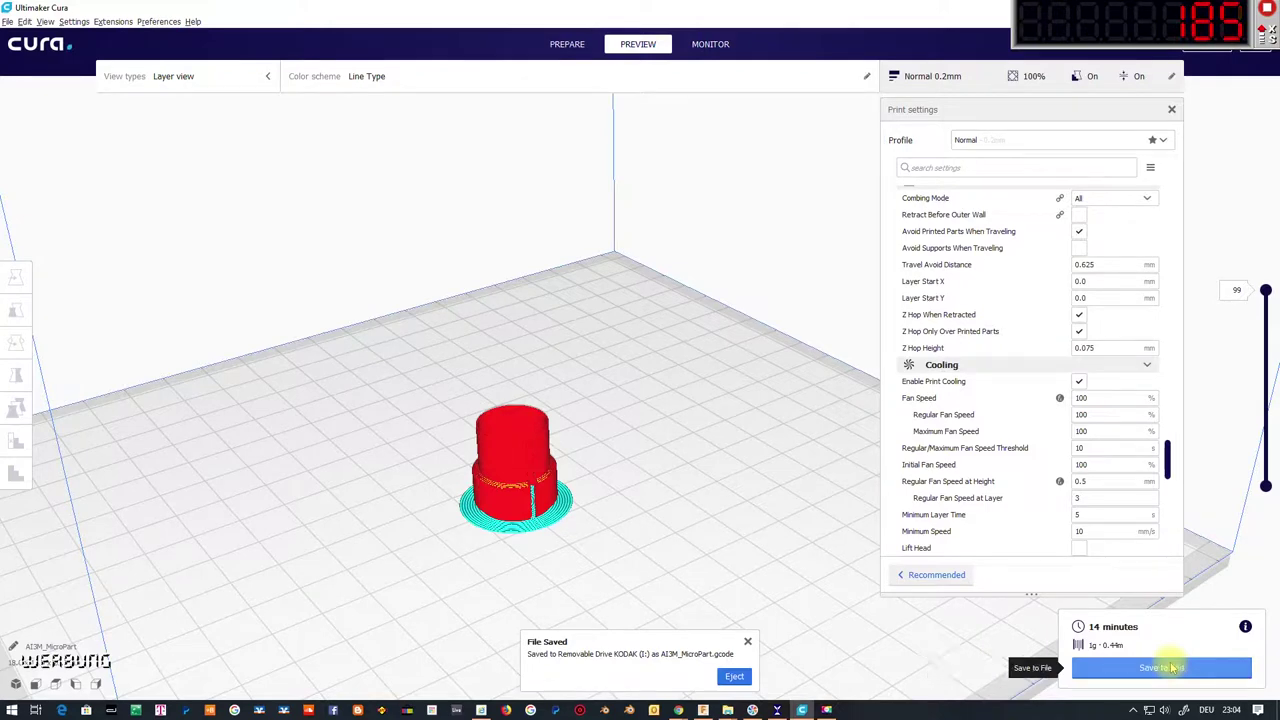